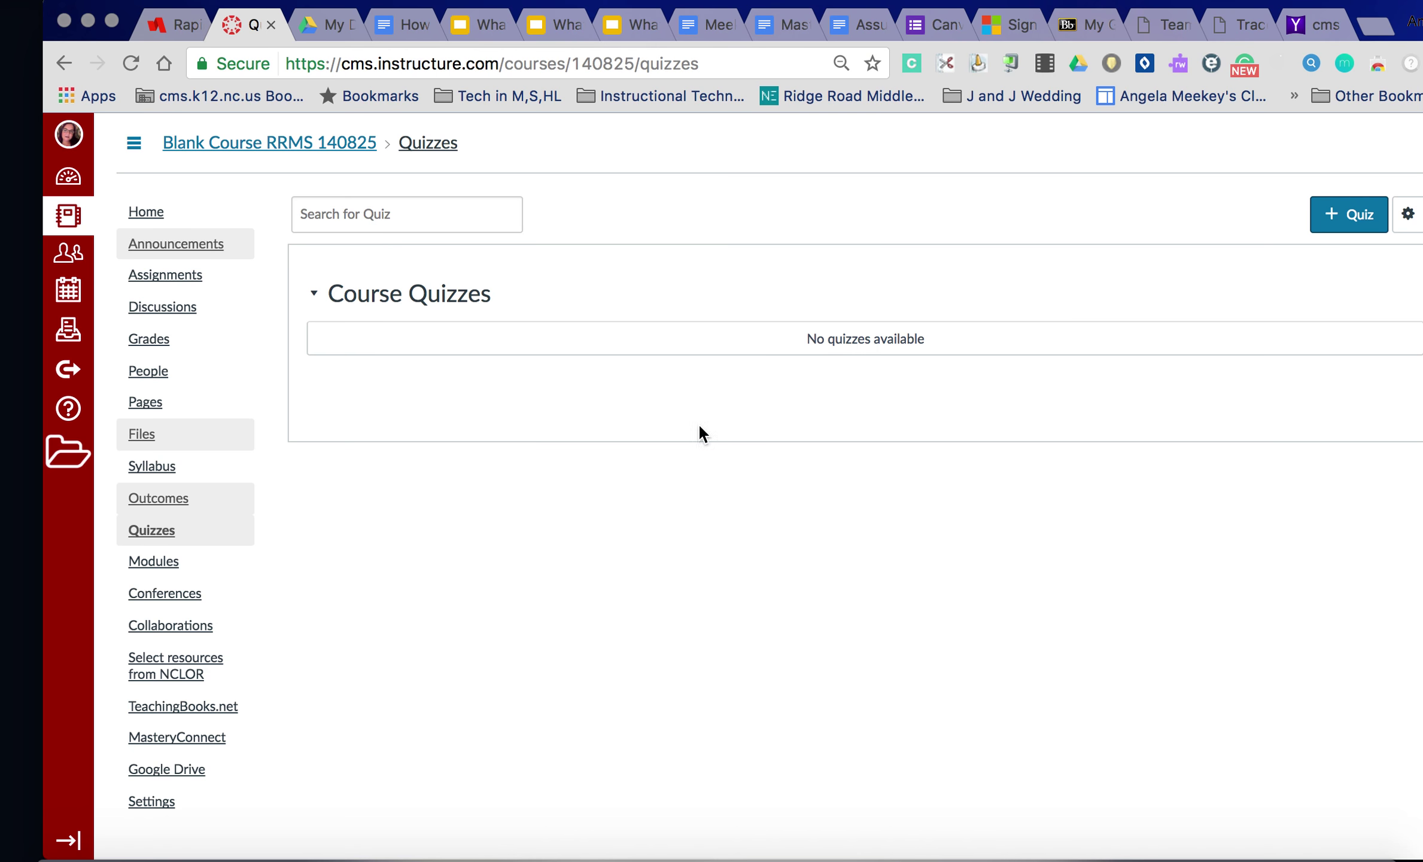
Create a new quiz in the course and title it "Atoms Quiz".
left_click(1359, 227)
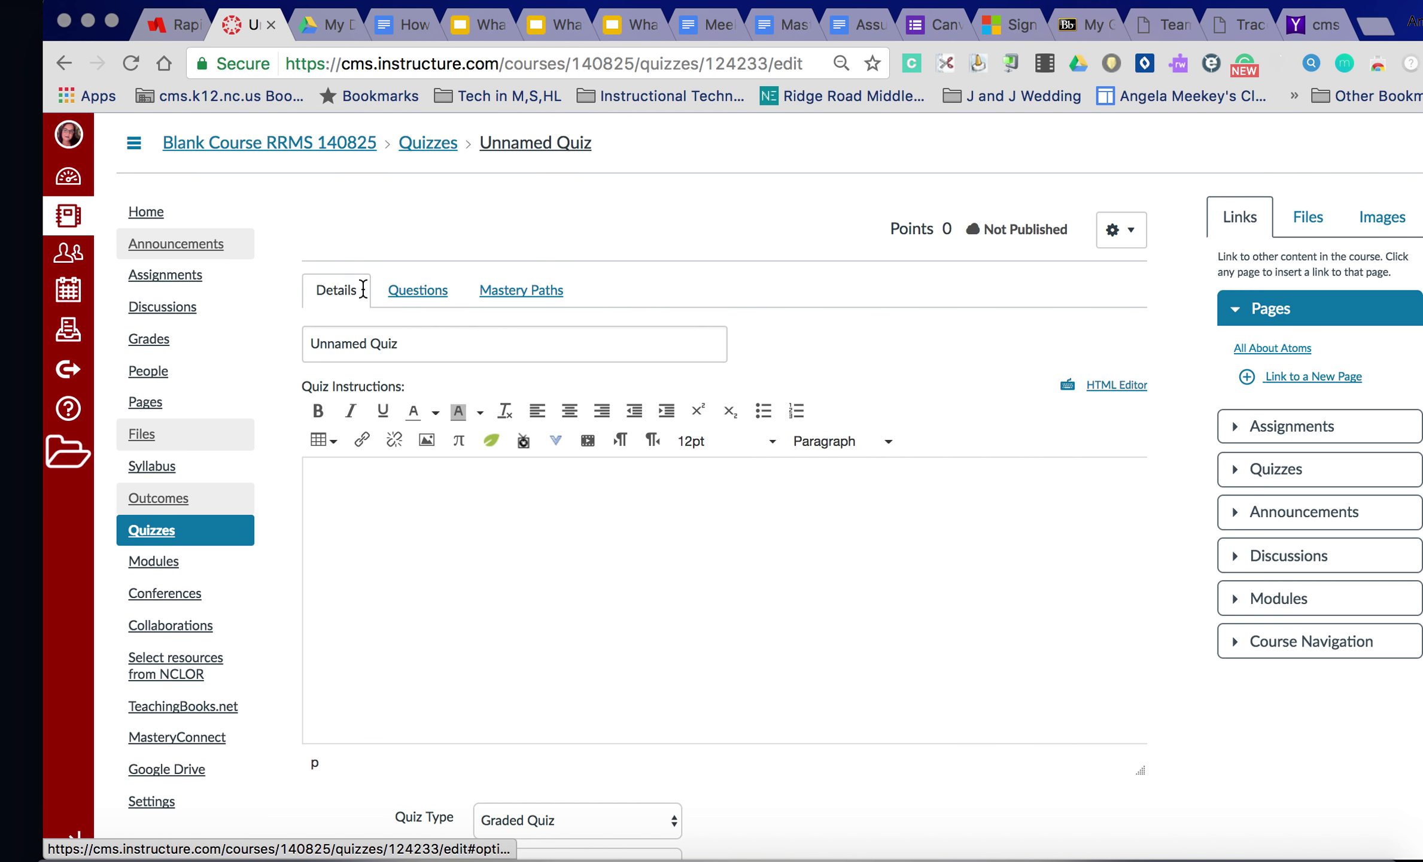
scroll(432, 372, "down", 3)
scroll(434, 376, "down", 10)
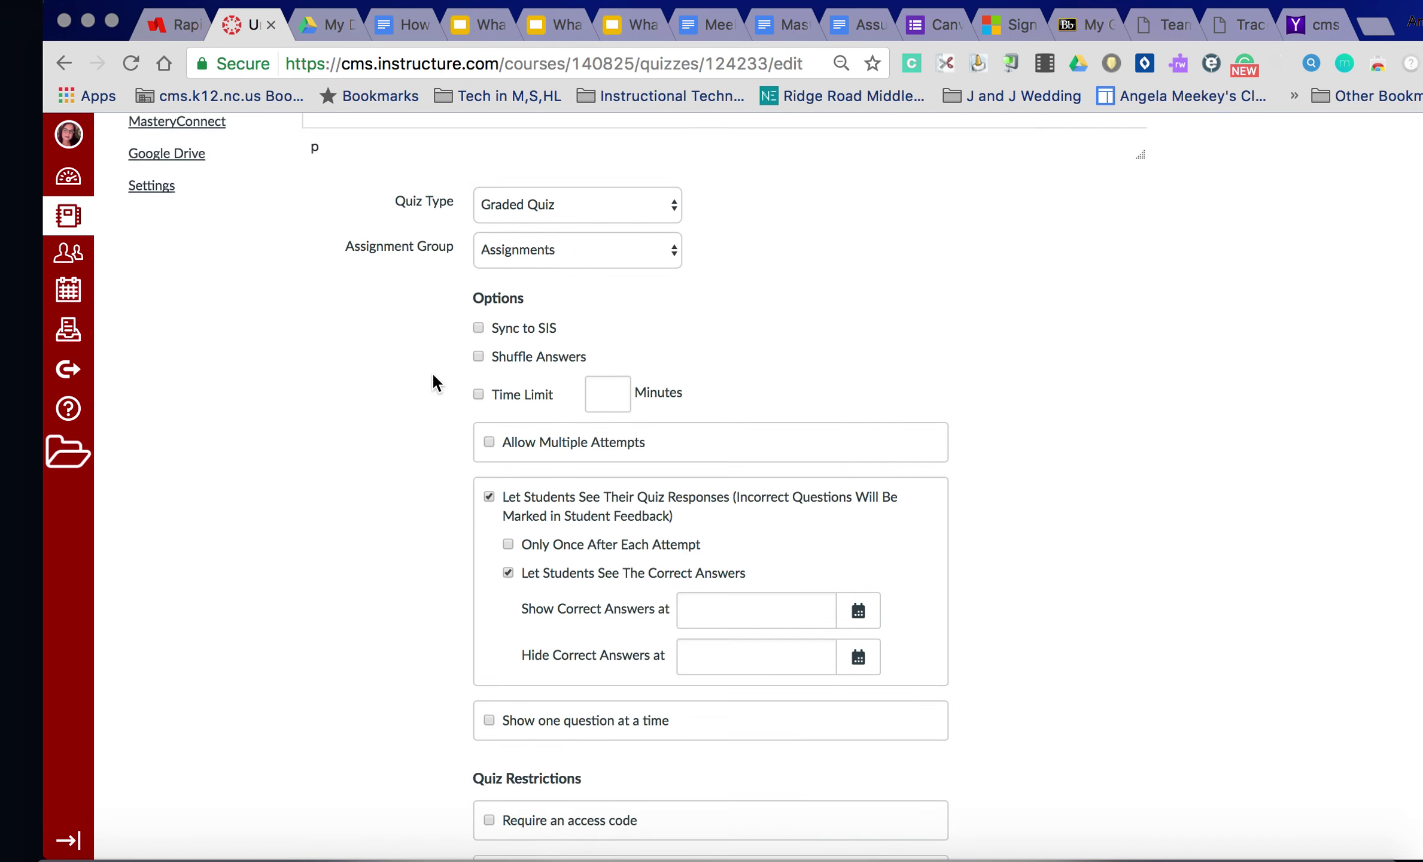
scroll(433, 376, "up", 10)
scroll(433, 383, "up", 3)
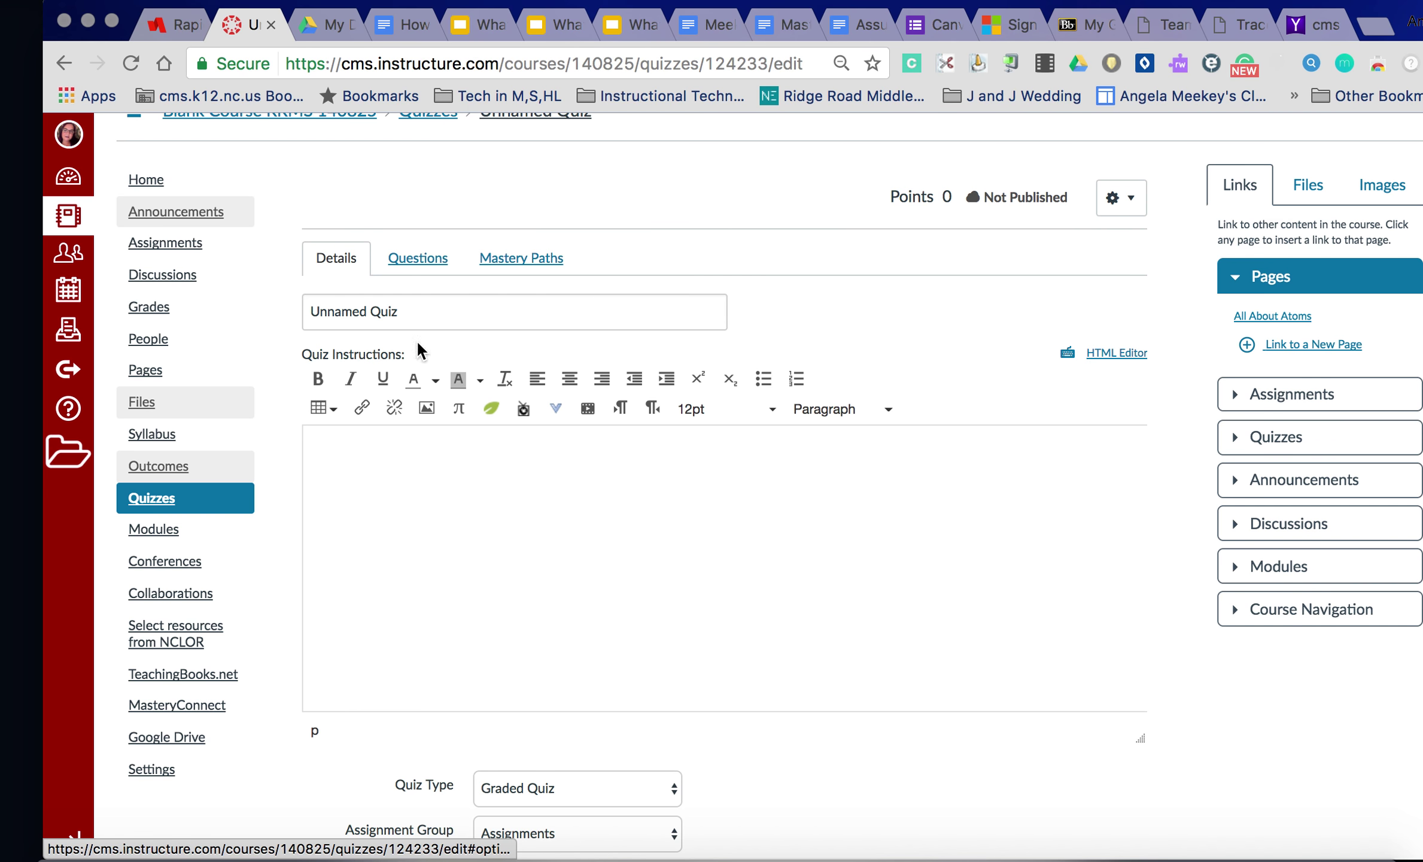
left_click_drag(390, 312, 286, 317)
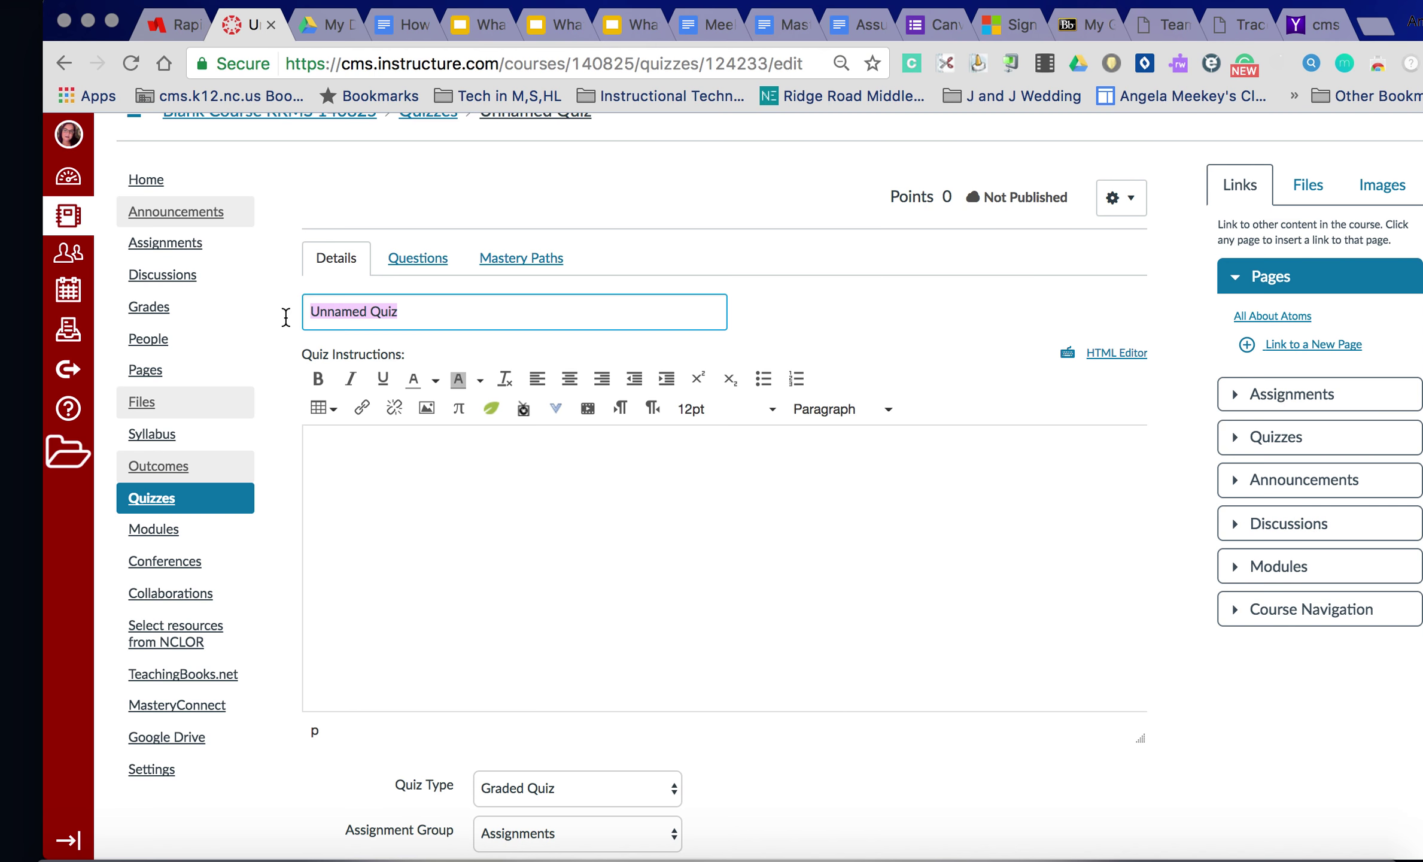
type("Atoms Q")
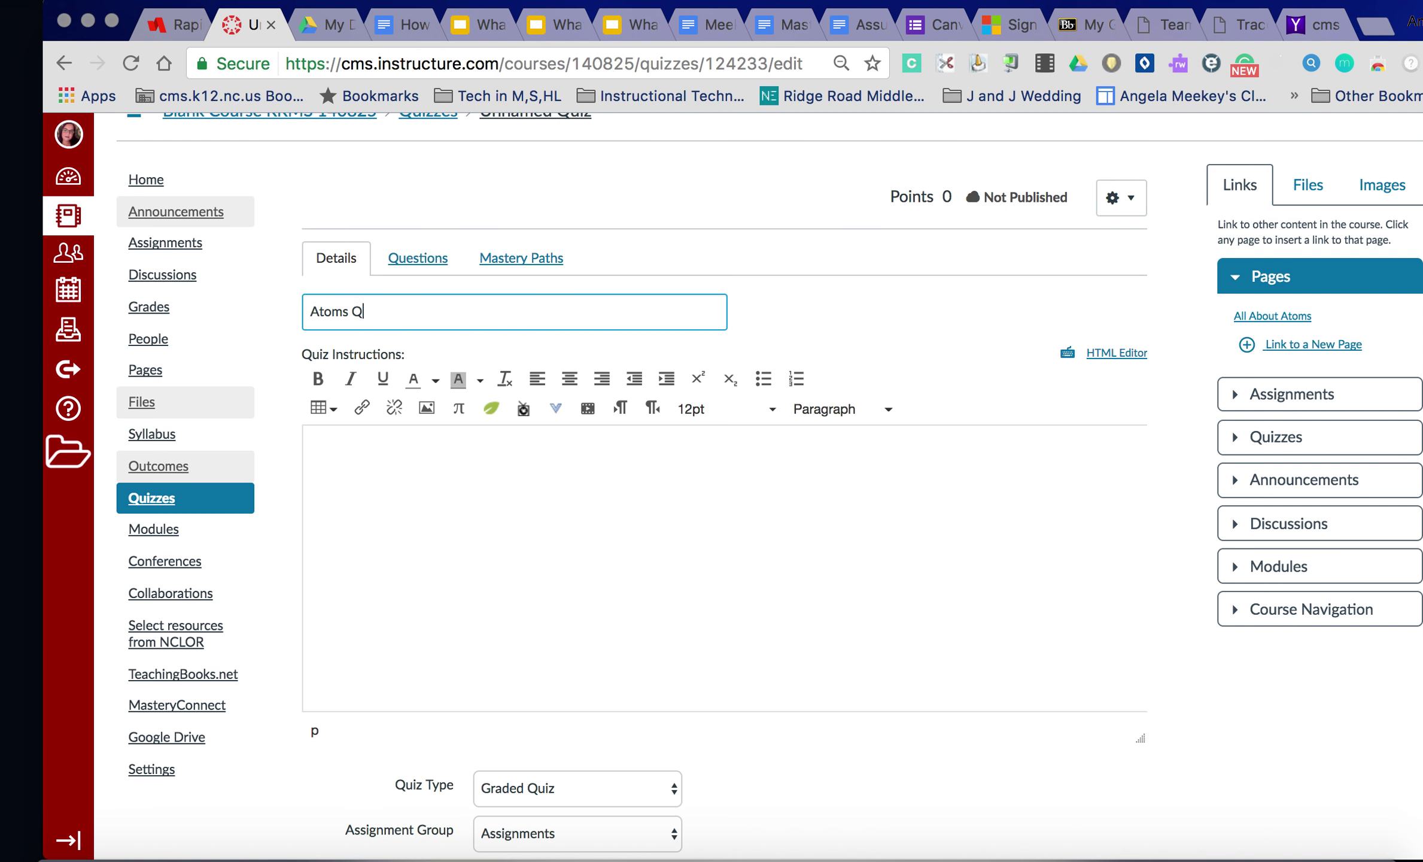
type("uiz")
Write the quiz instructions "Please take this quiz until you make a 100%.".
left_click(577, 514)
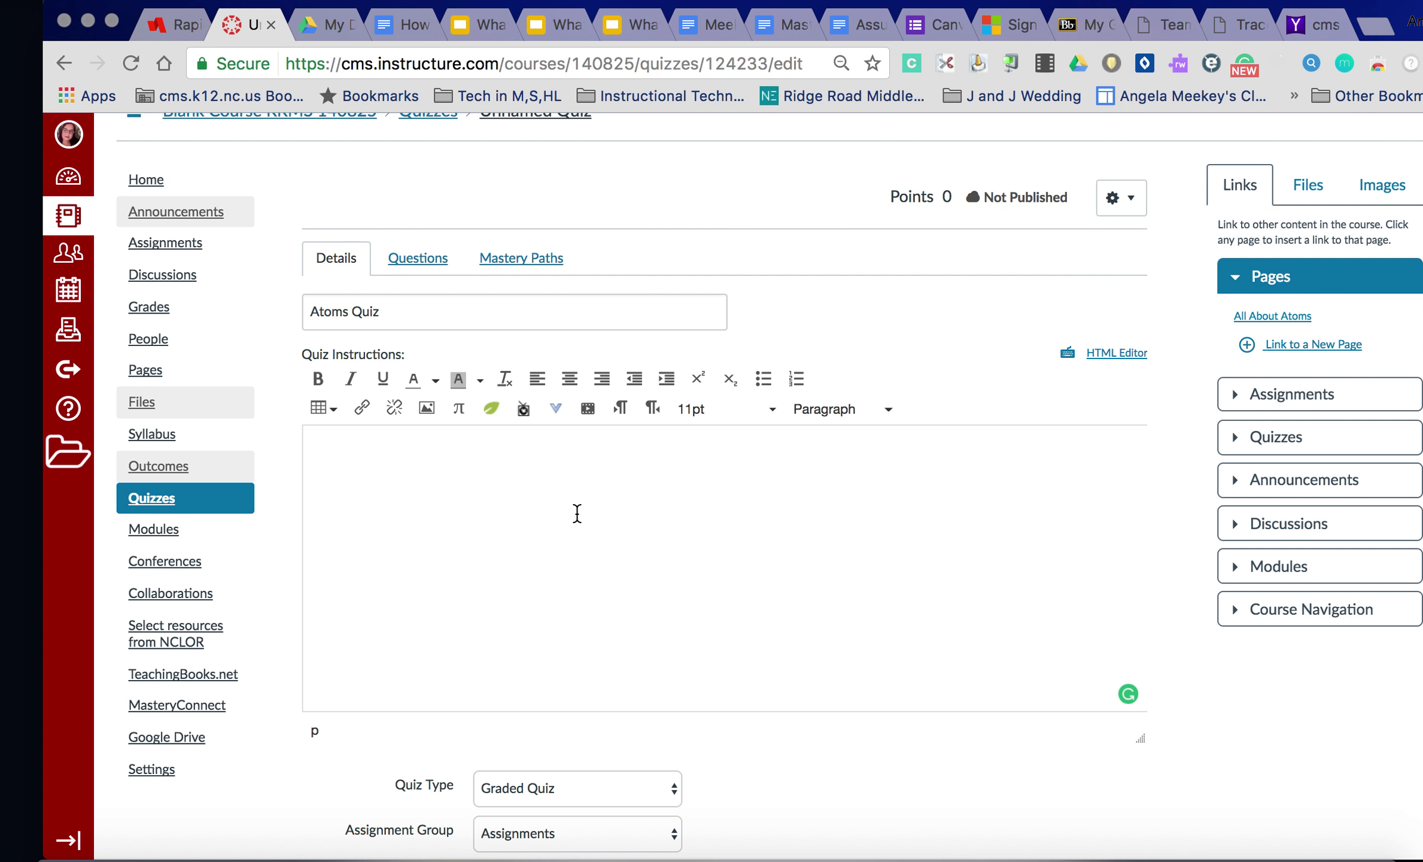
type("Please take this quiz un")
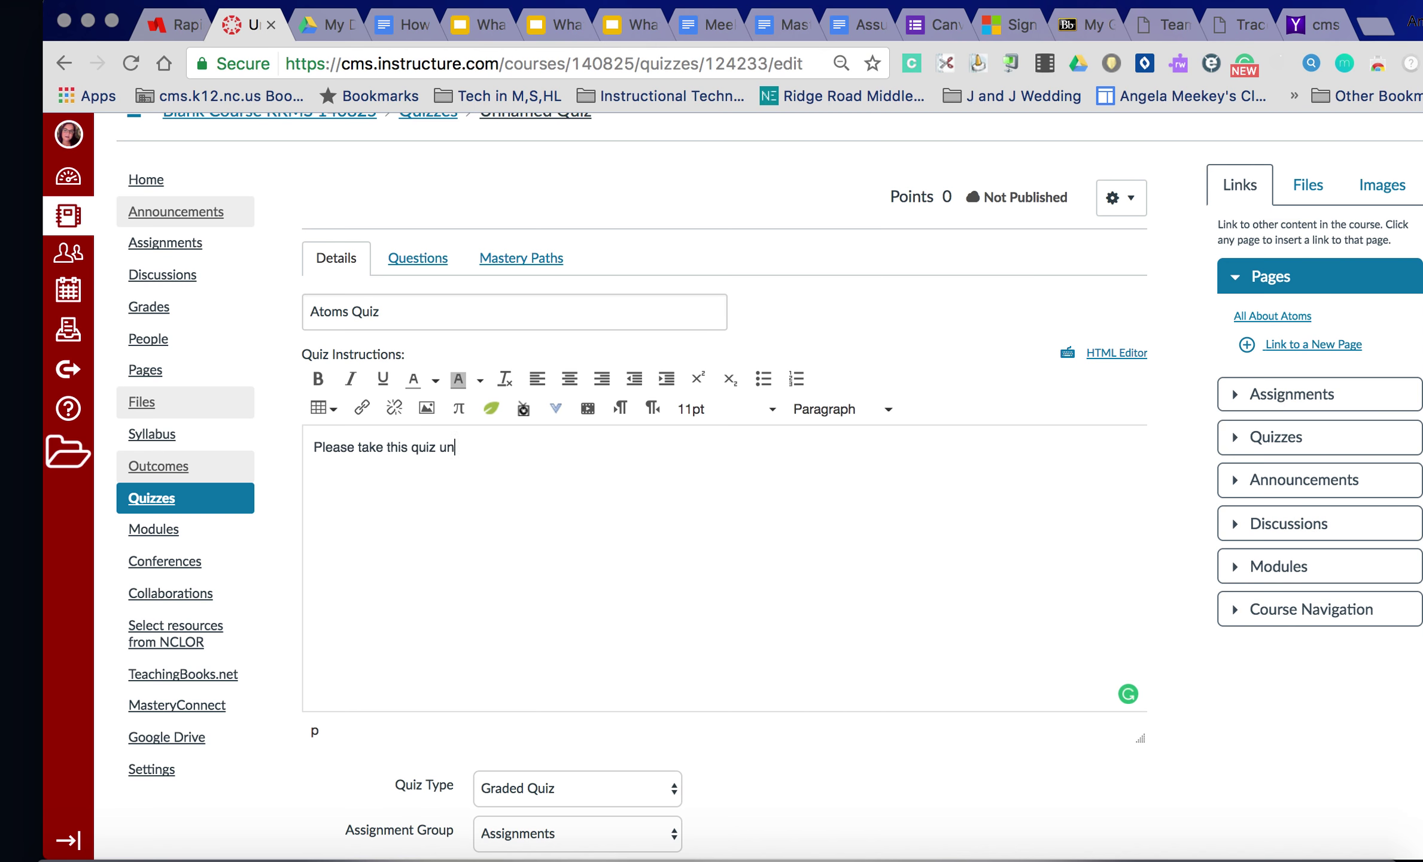
type("til you make a 100%.")
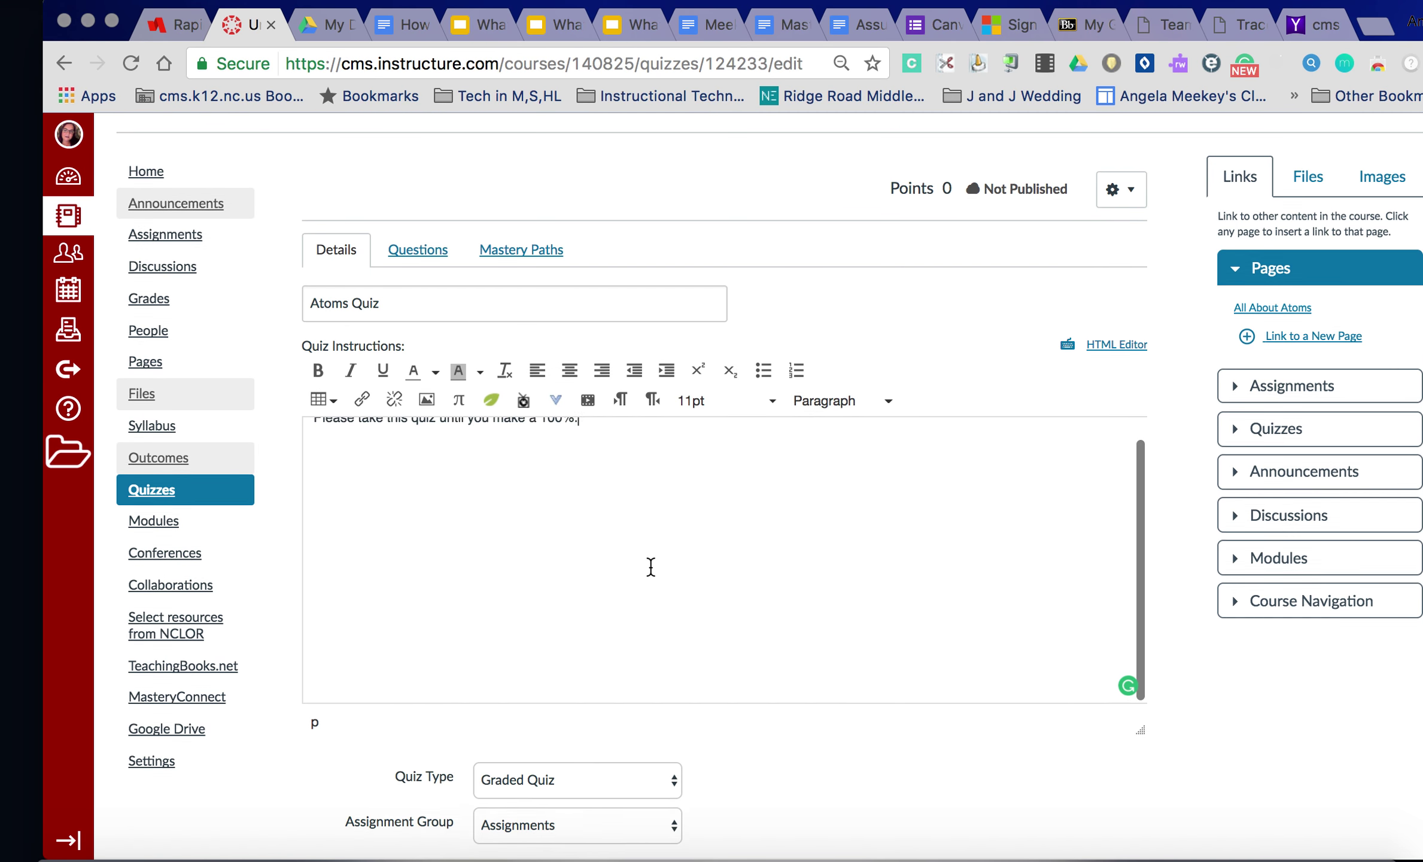
Format the quiz instruction sentence as bold 18pt text.
scroll(649, 566, "up", 2)
left_click(580, 472)
left_click_drag(580, 472, 316, 472)
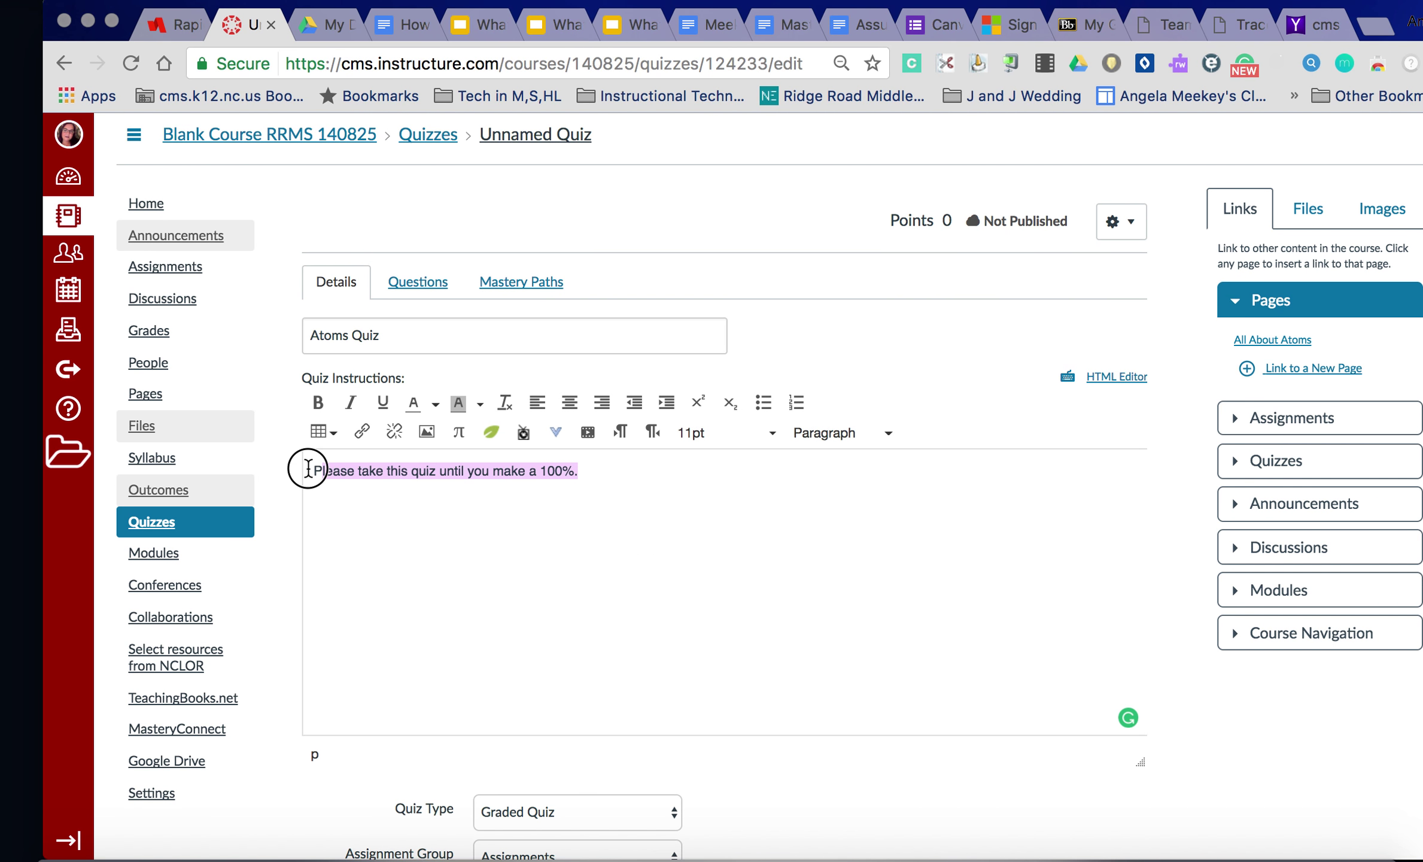
left_click(318, 402)
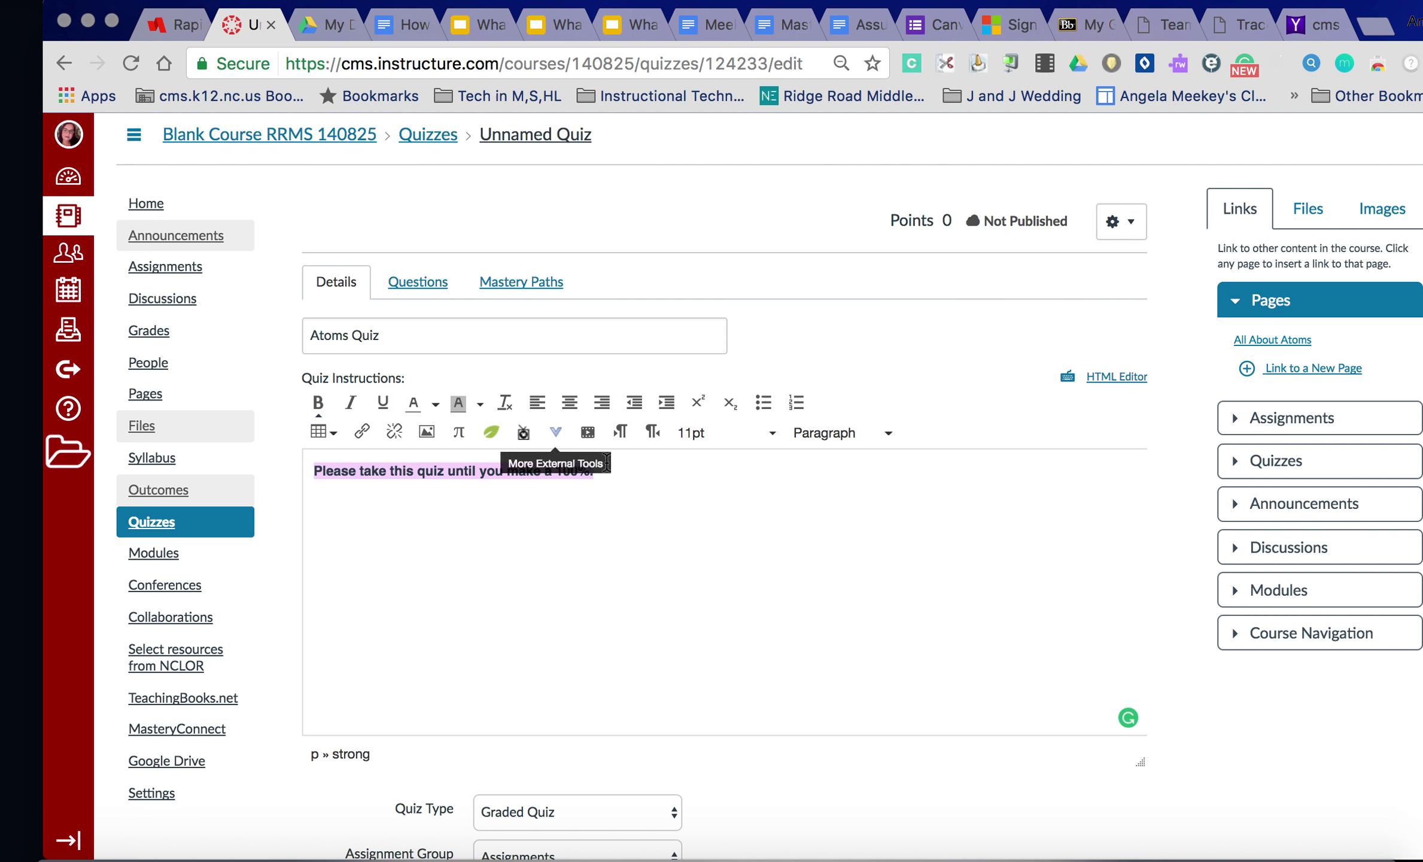
left_click(737, 433)
left_click(735, 588)
left_click(674, 644)
Review the quiz type and assignment group choices, keeping Graded Quiz and Assignments.
scroll(810, 671, "down", 2)
scroll(810, 671, "down", 7)
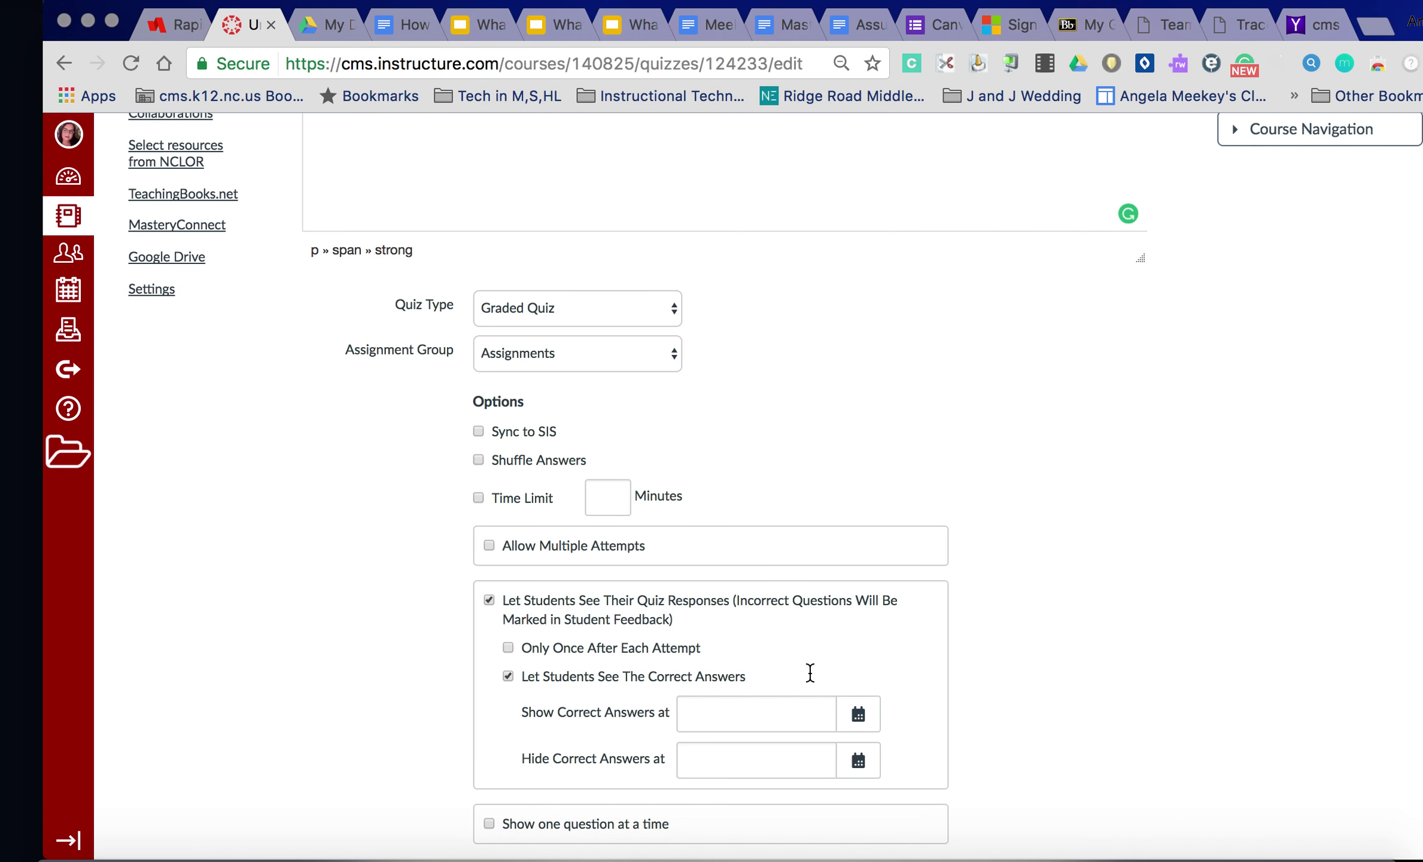
left_click(581, 309)
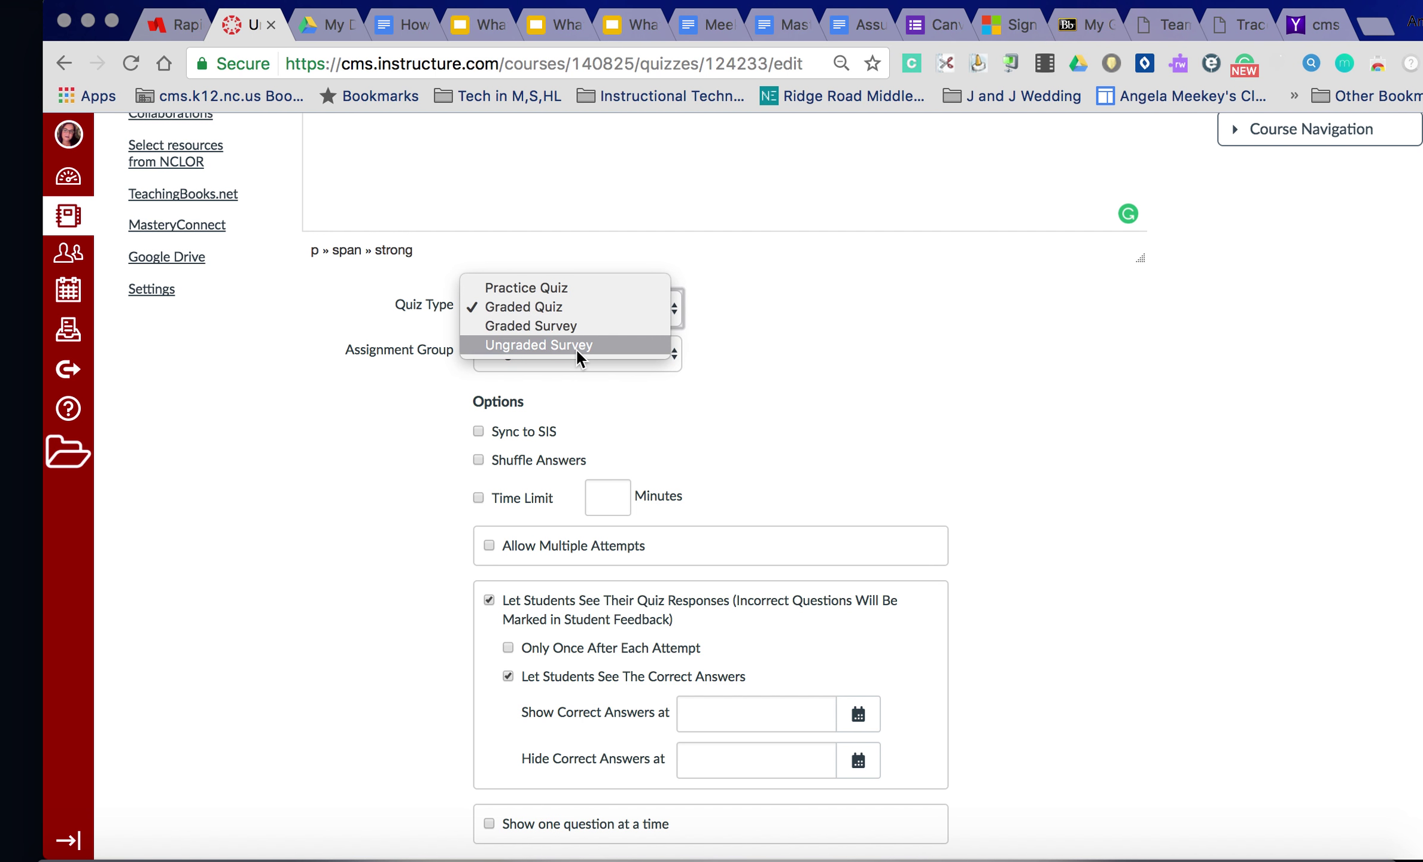
left_click(745, 389)
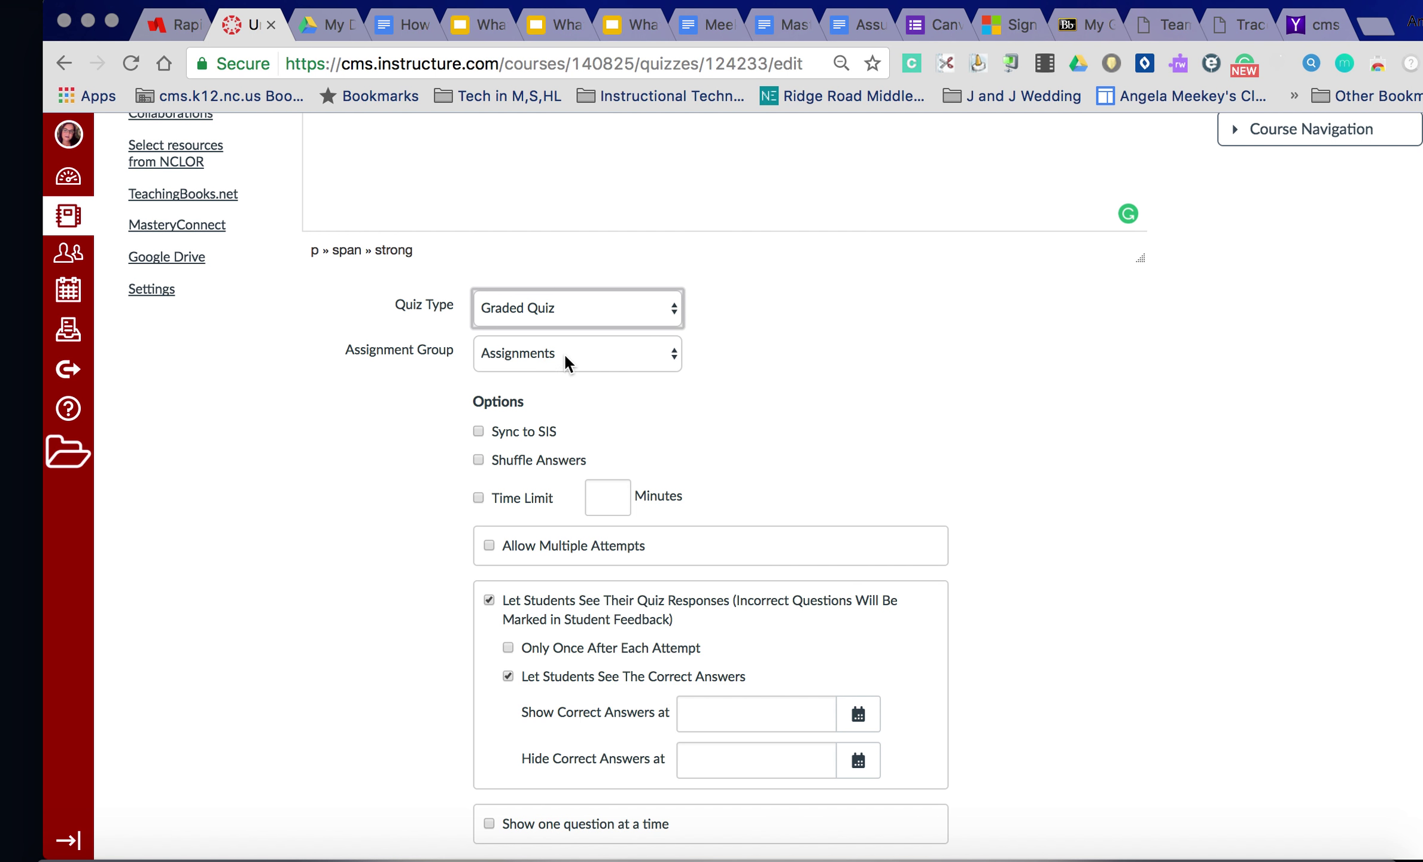
left_click(568, 354)
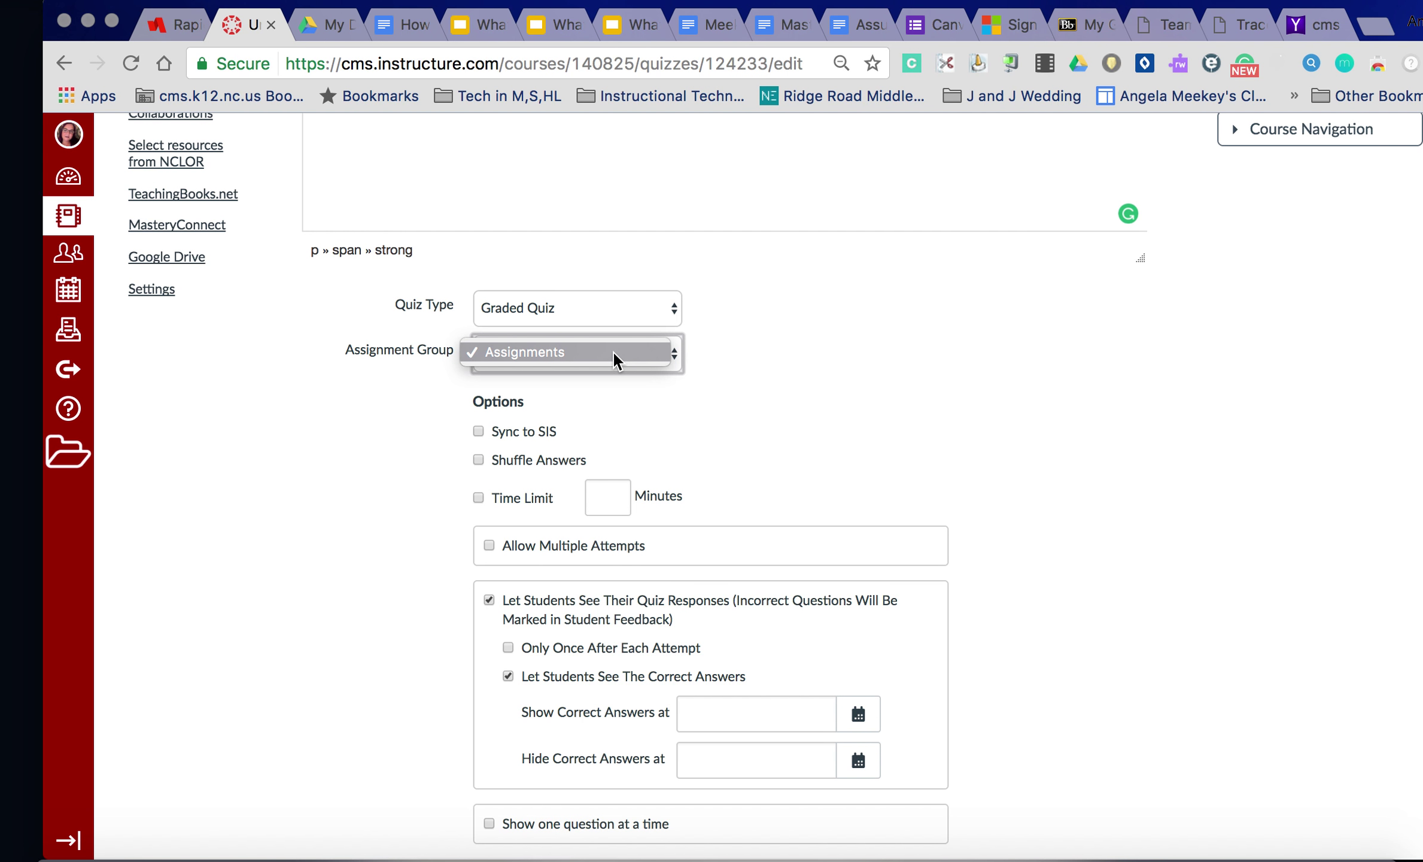
left_click(757, 400)
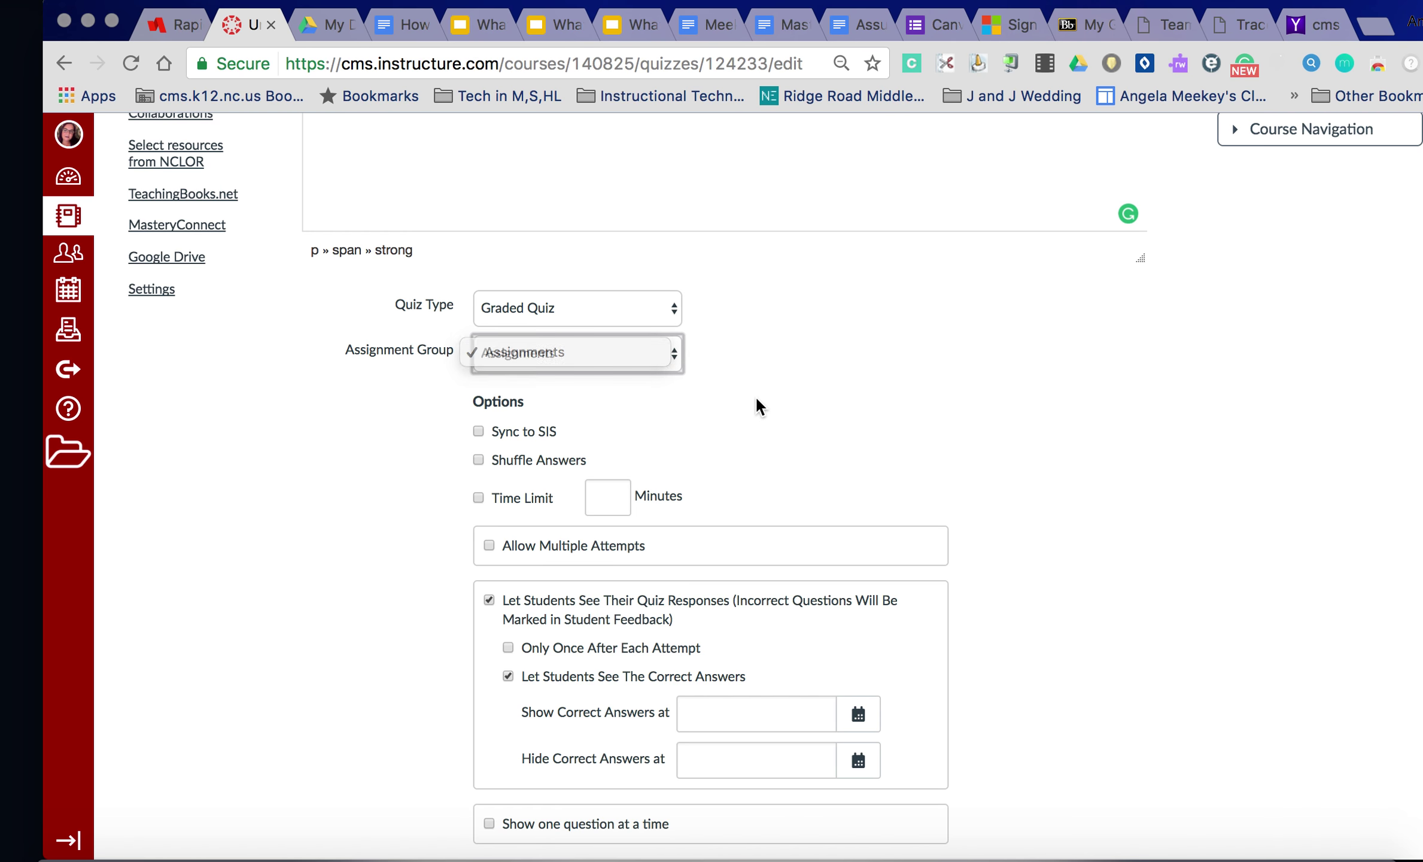
Enable Sync to SIS, Shuffle Answers and Allow Multiple Attempts in the quiz options.
scroll(756, 400, "down", 3)
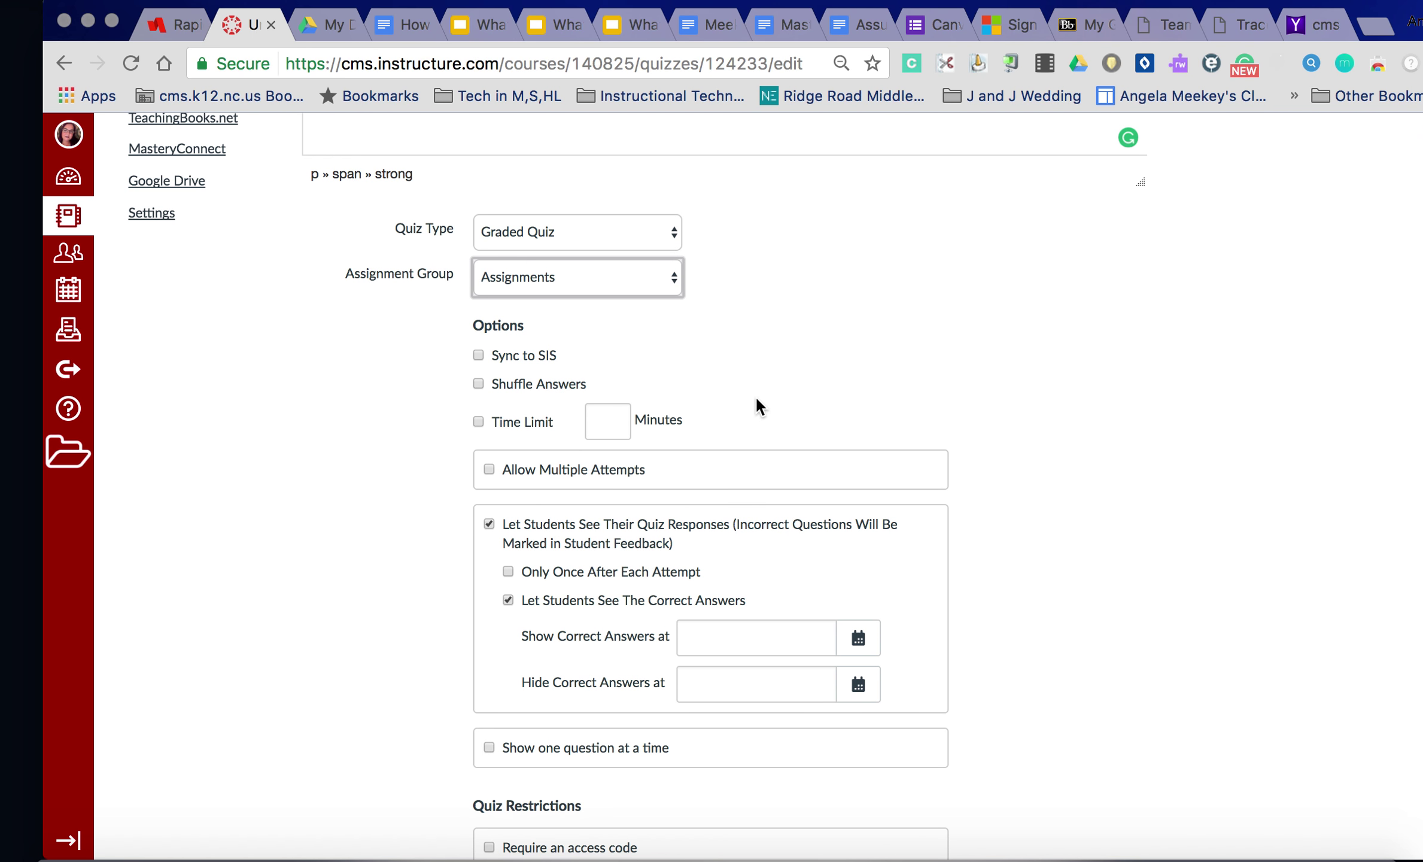
left_click(479, 356)
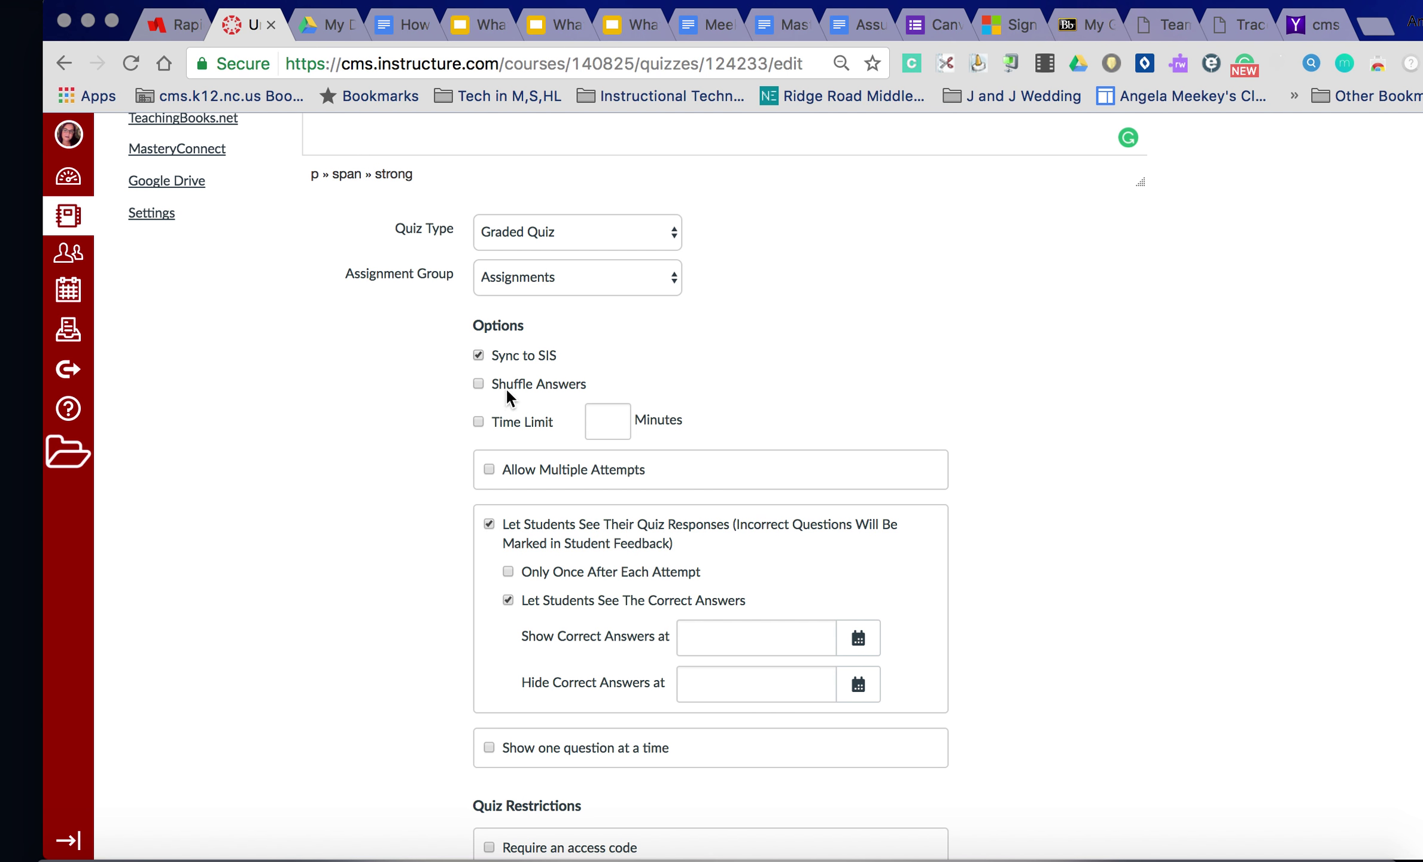
left_click(479, 386)
left_click(489, 470)
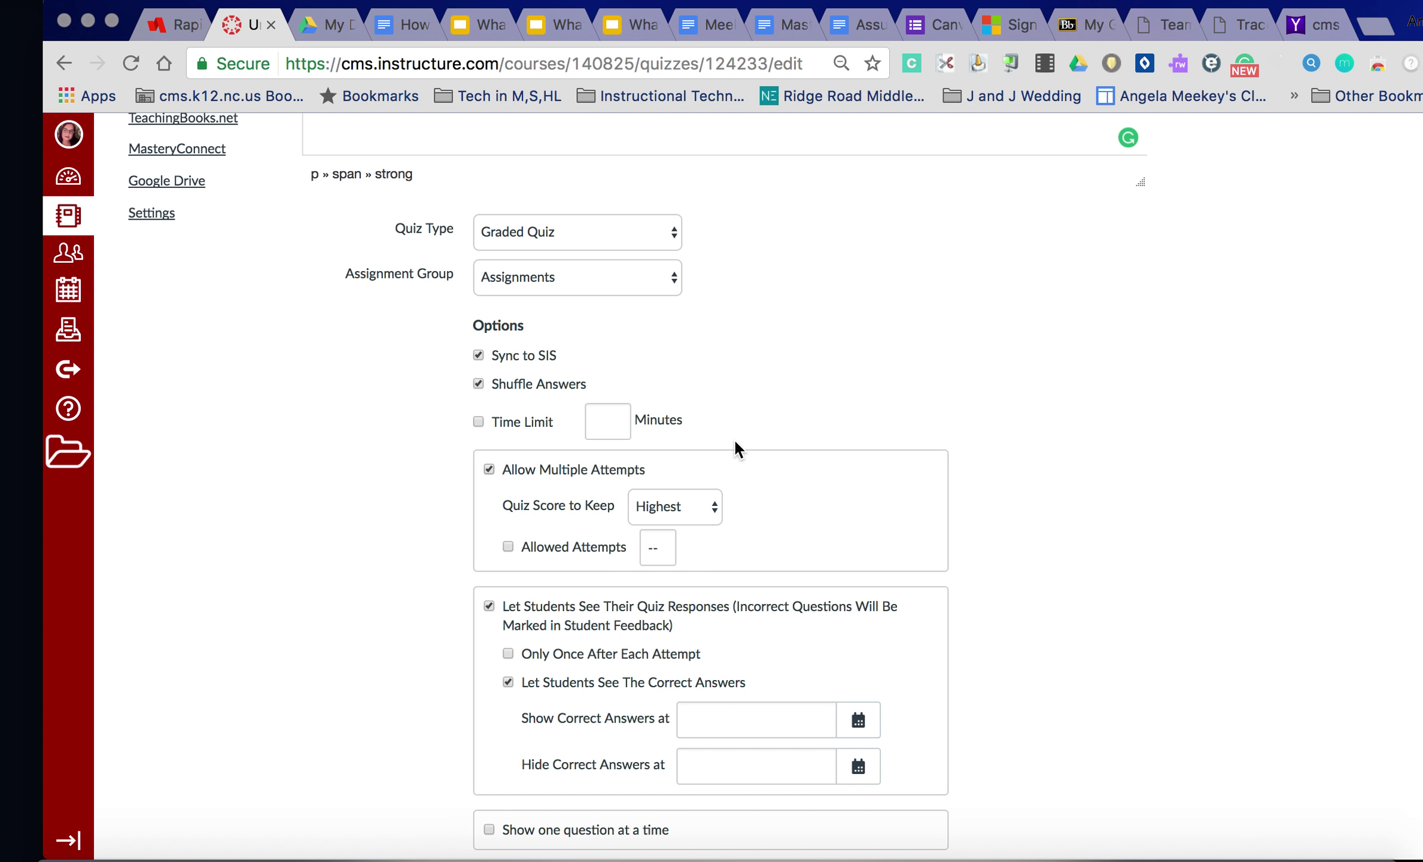
left_click(714, 508)
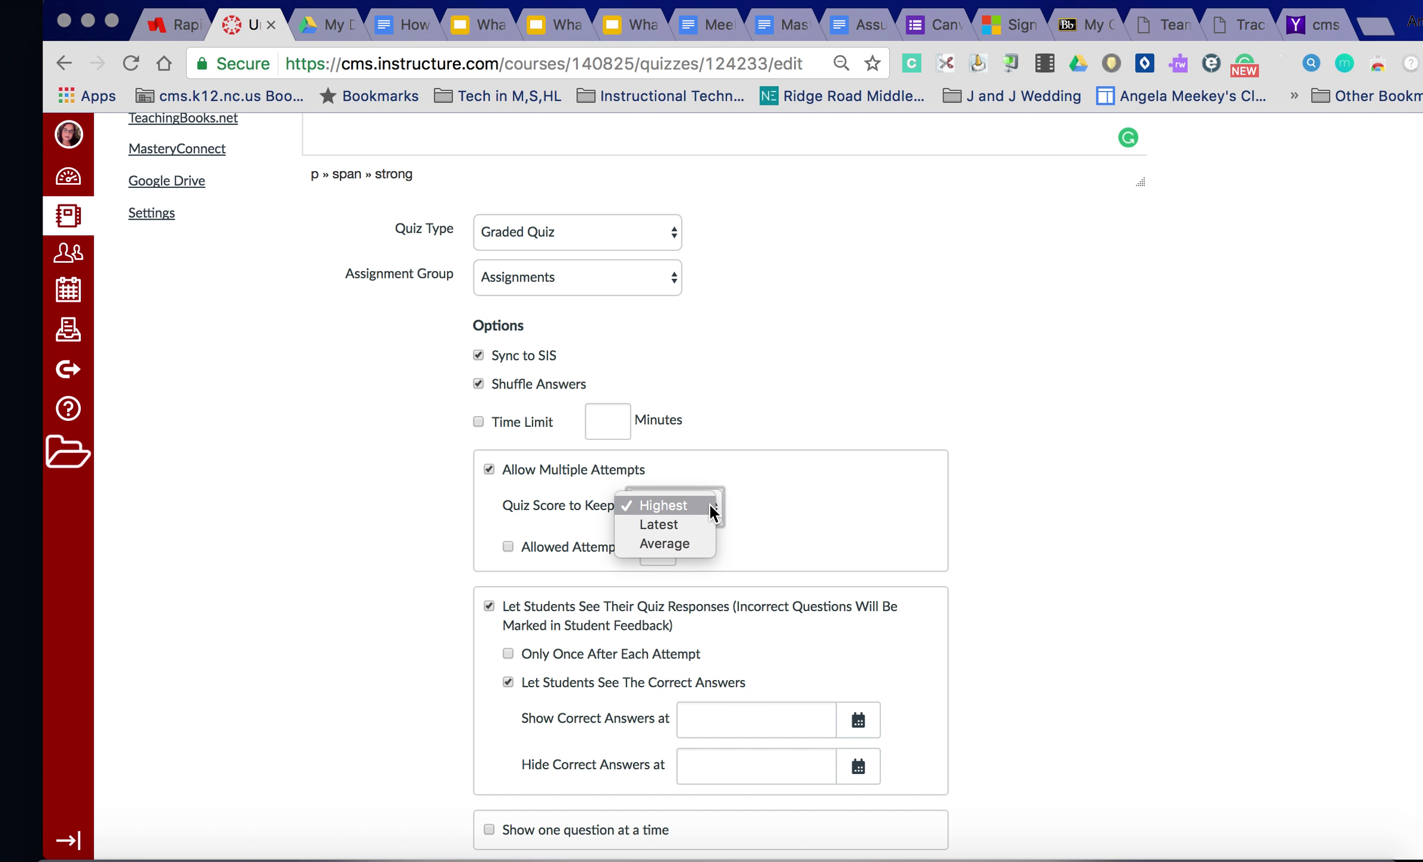
left_click(697, 543)
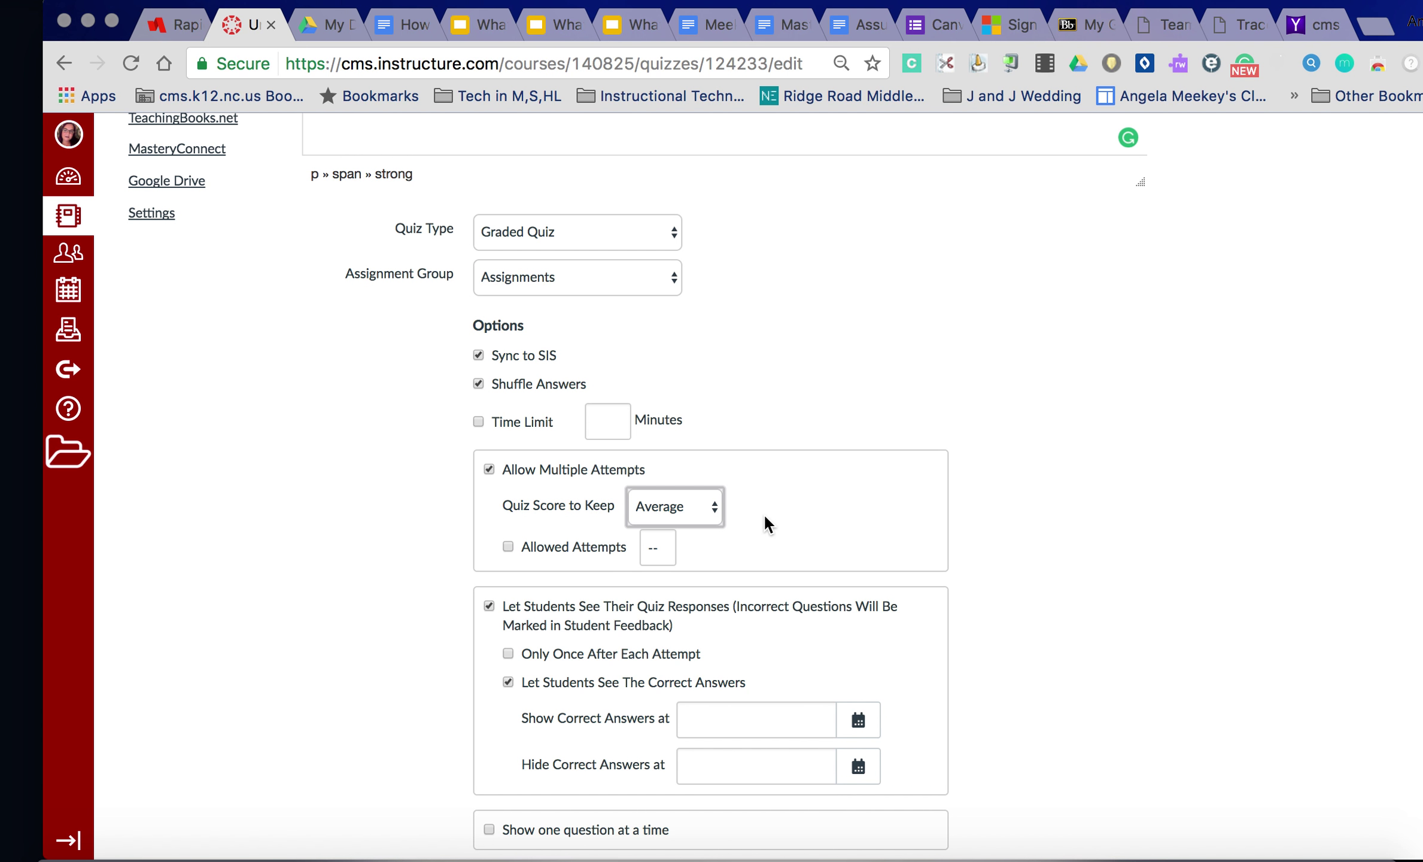
left_click(703, 505)
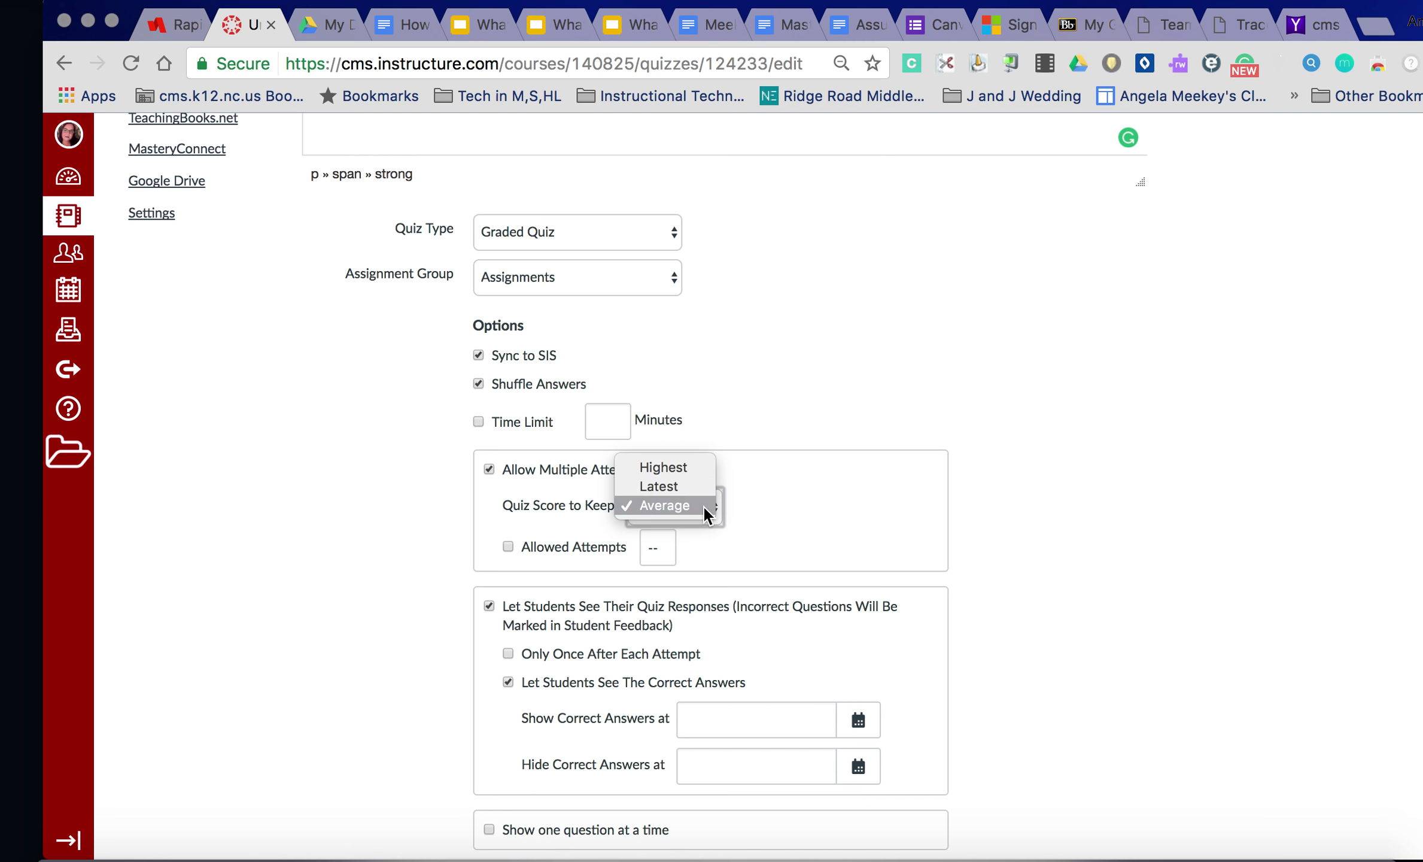
left_click(697, 468)
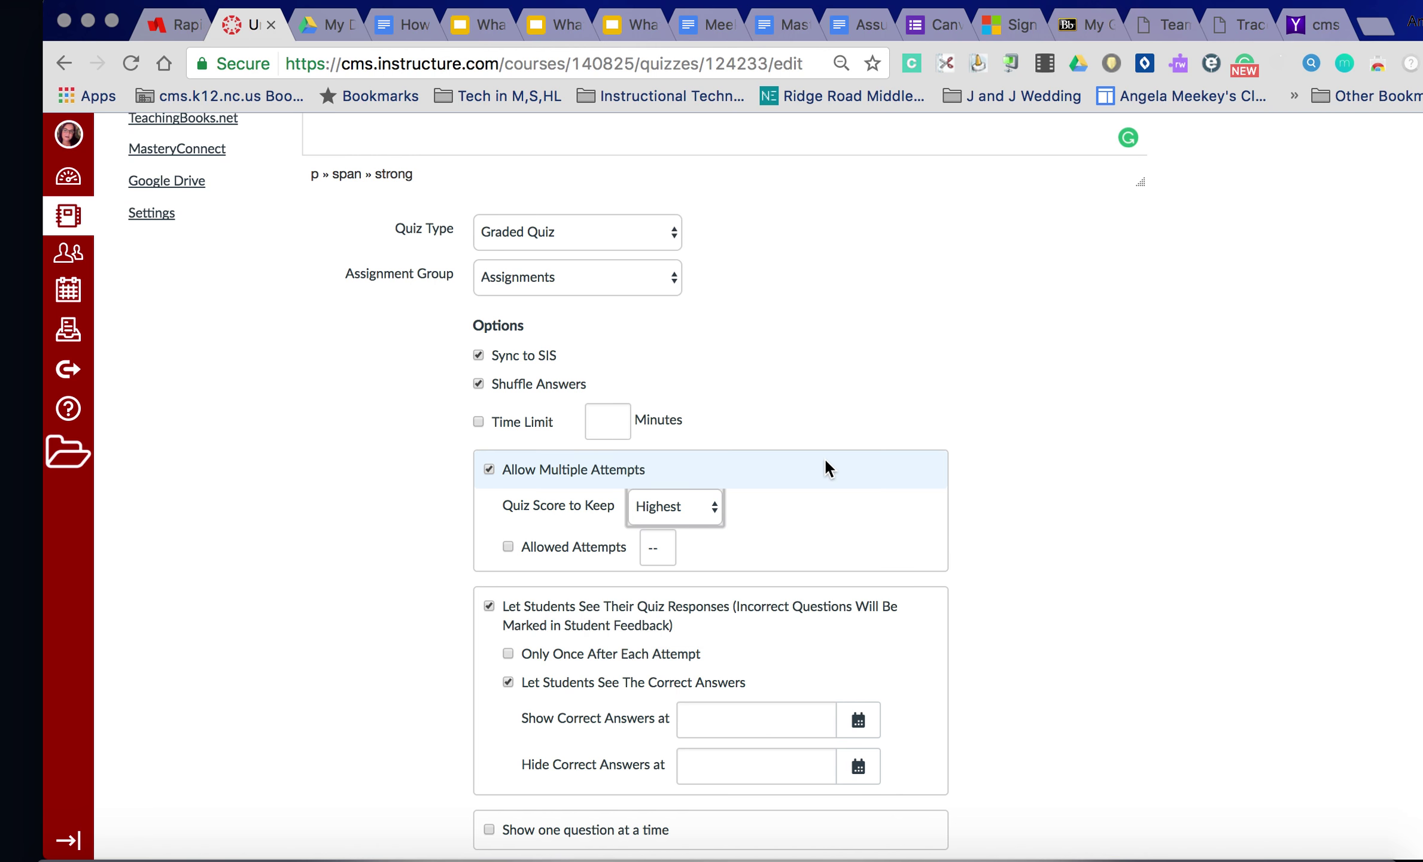
Limit the quiz to 3 allowed attempts.
left_click(520, 545)
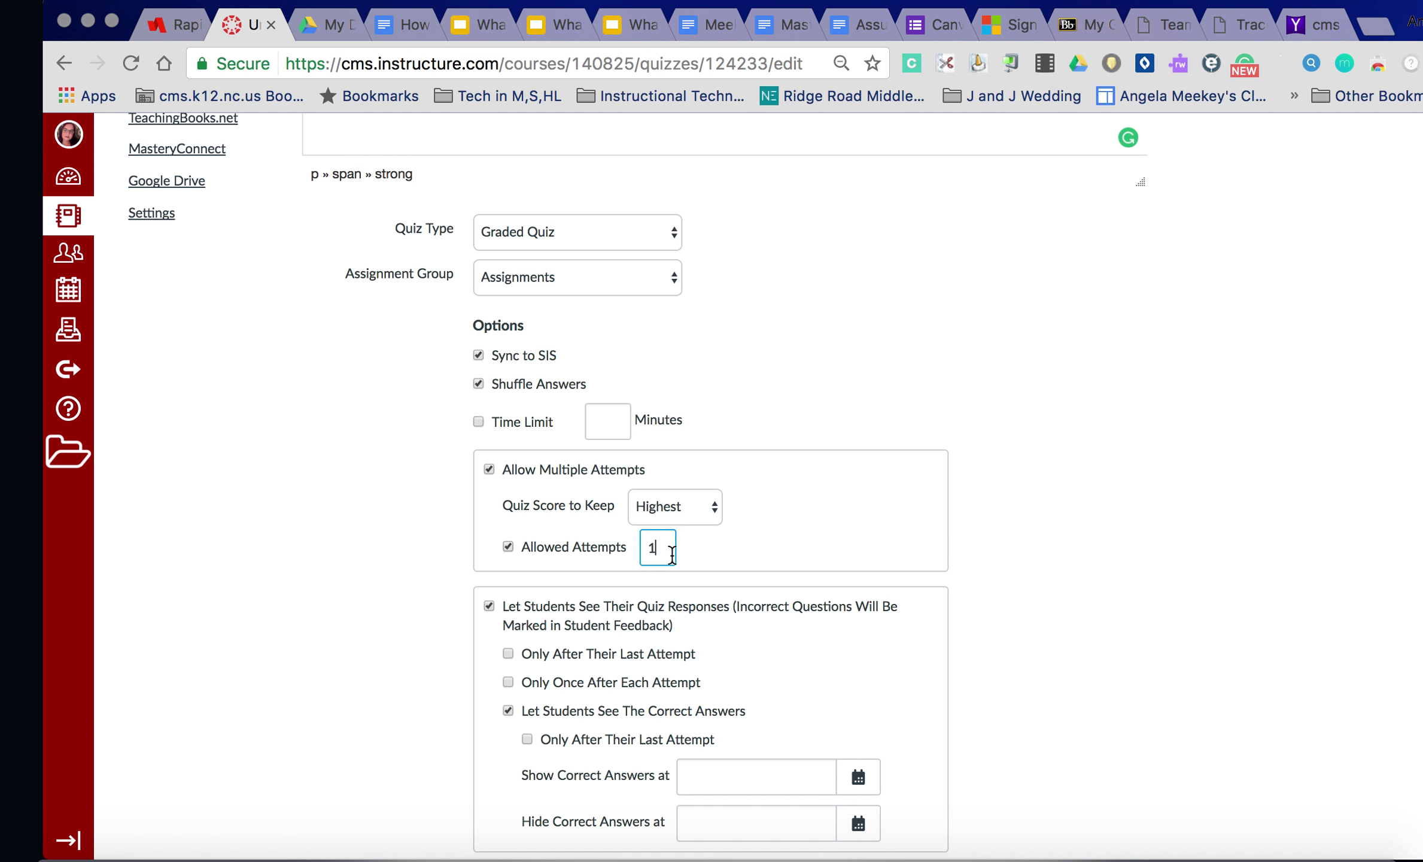
type("00")
key("BackSpace")
key("BackSpace")
key("BackSpace")
key("BackSpace")
key("BackSpace")
type("3")
left_click(1057, 573)
Let students see their responses only once after each attempt and the correct answers only after their last attempt.
scroll(1056, 573, "down", 5)
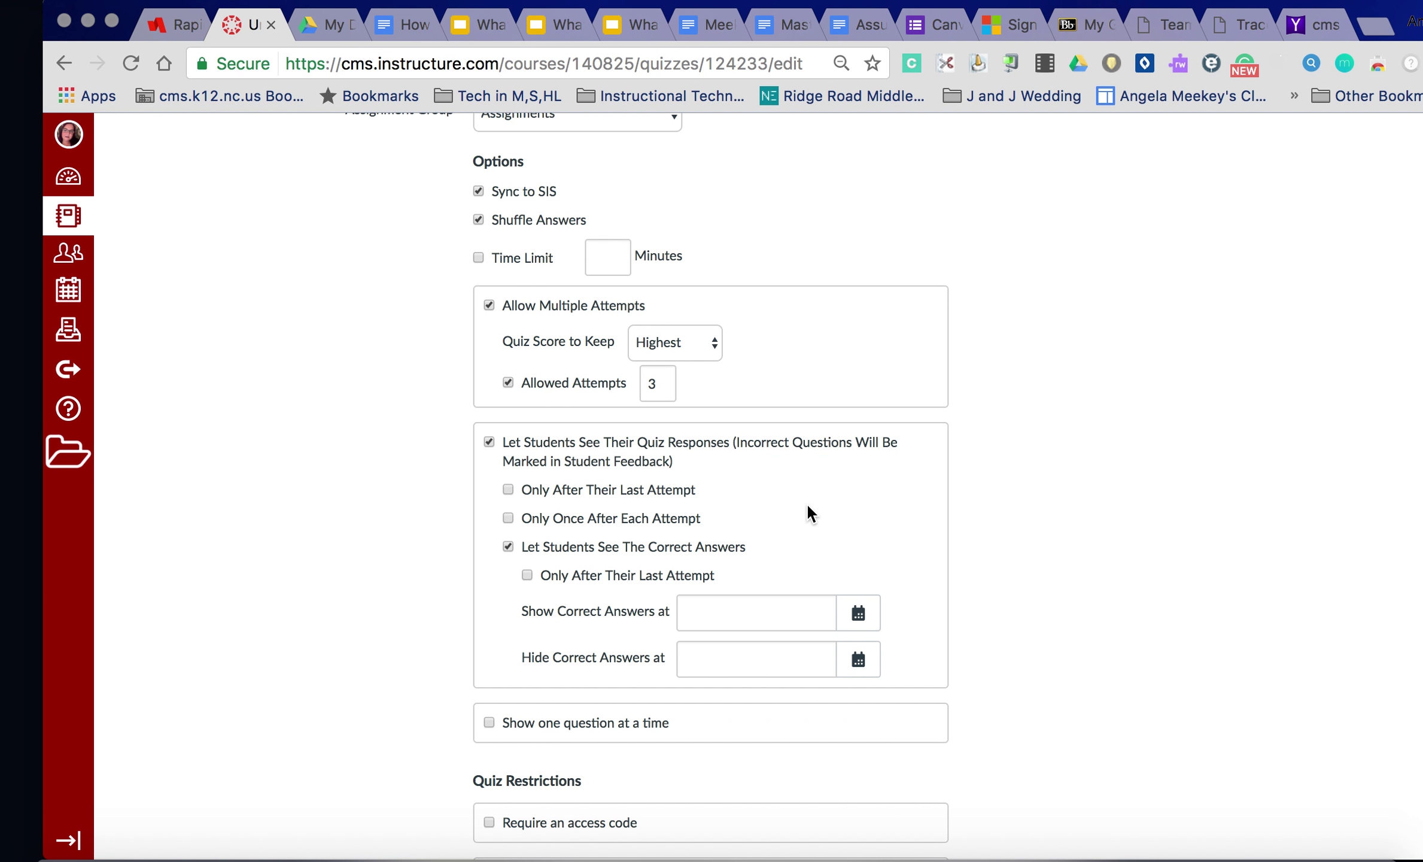
scroll(806, 513, "down", 1)
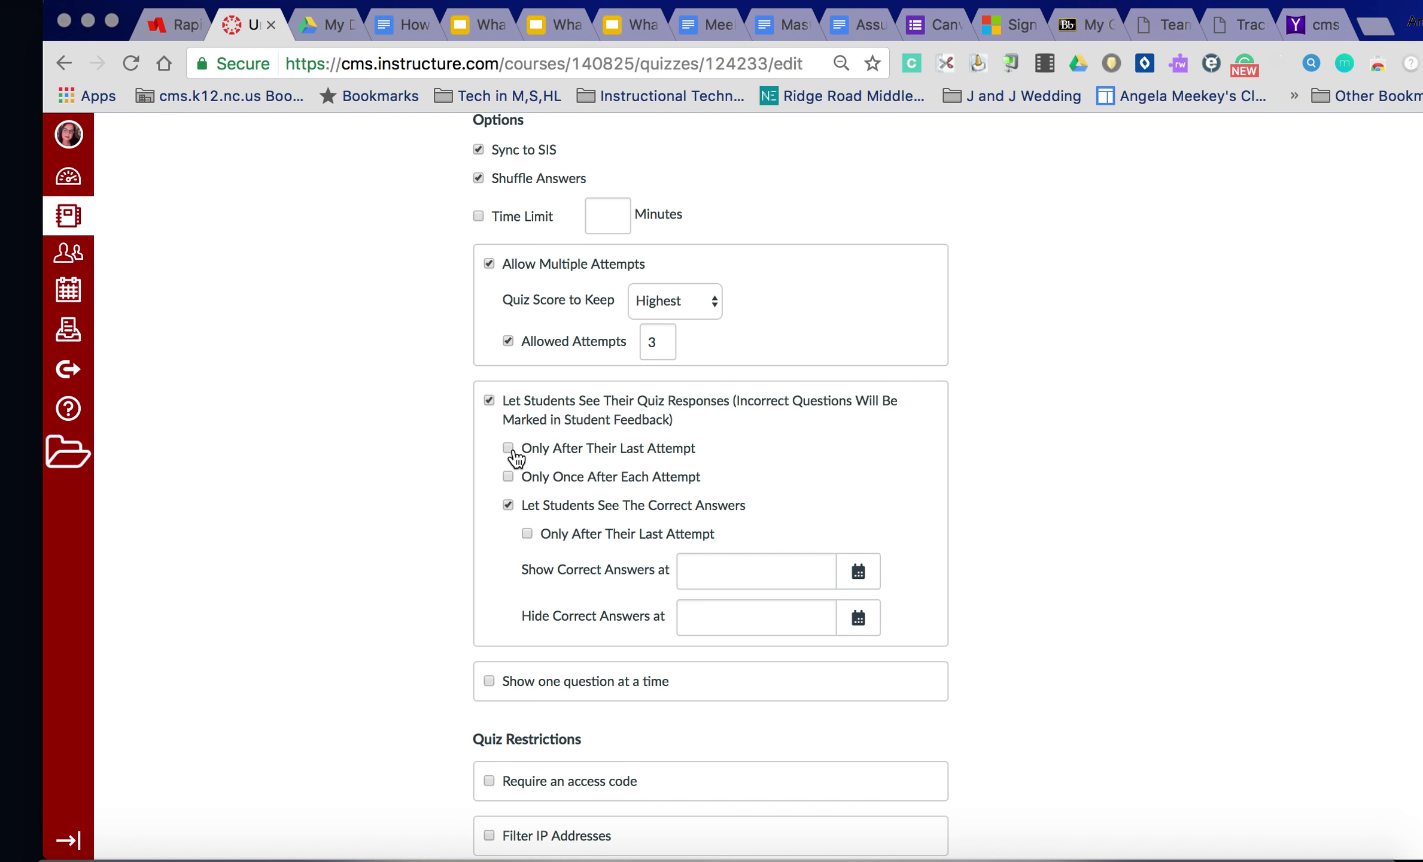
left_click(508, 477)
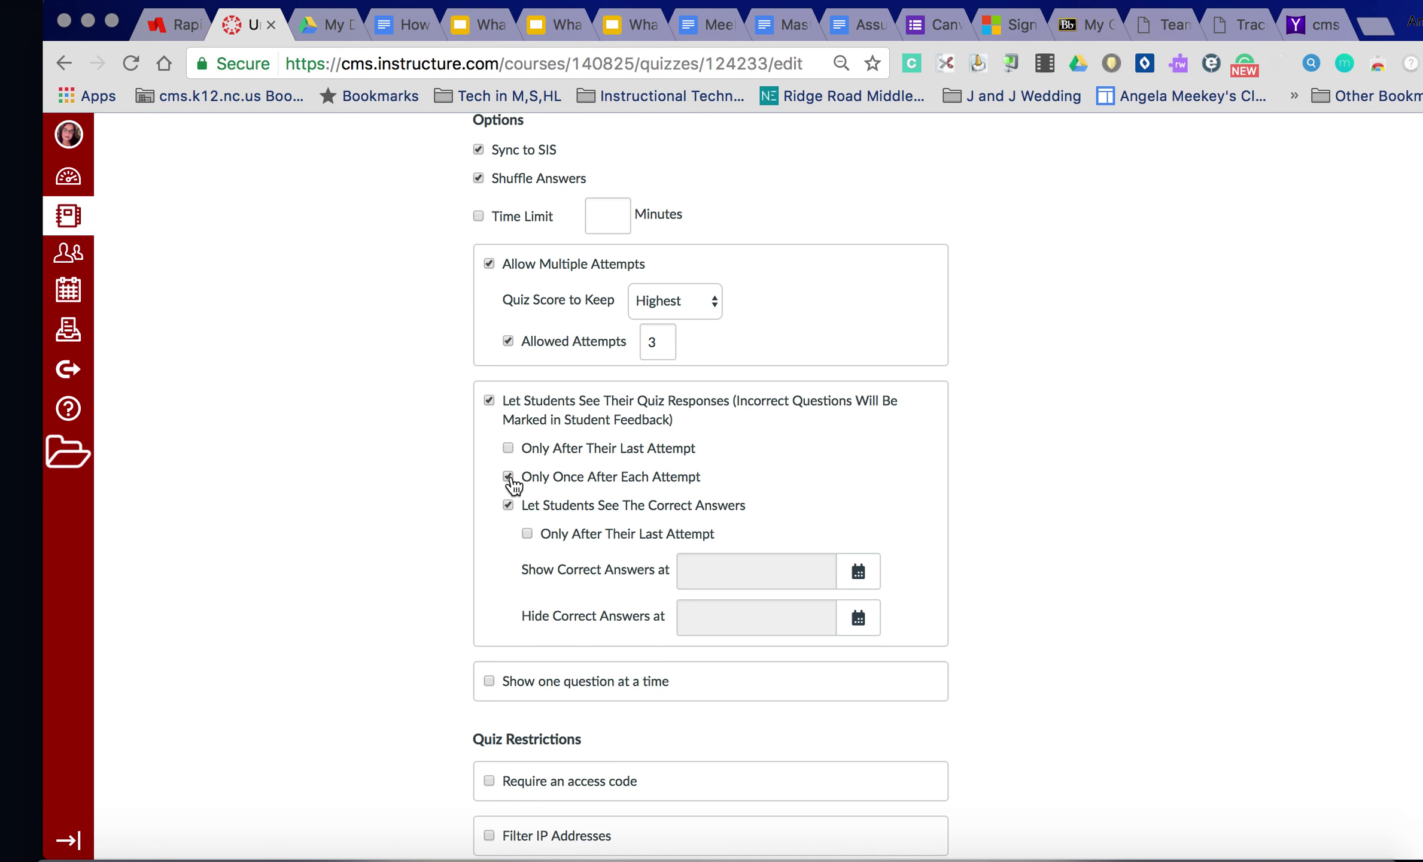
scroll(675, 471, "down", 2)
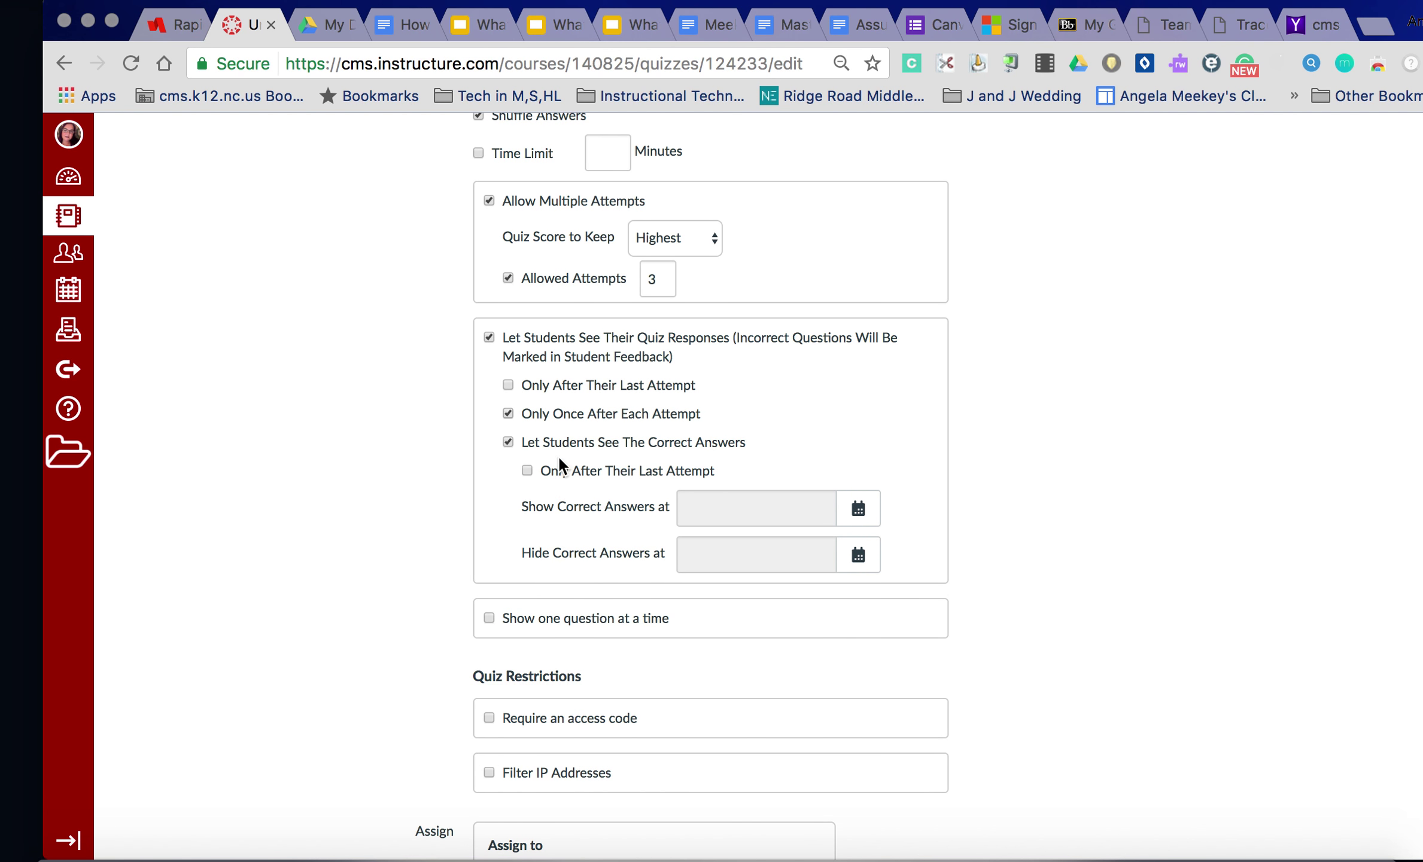
left_click(528, 472)
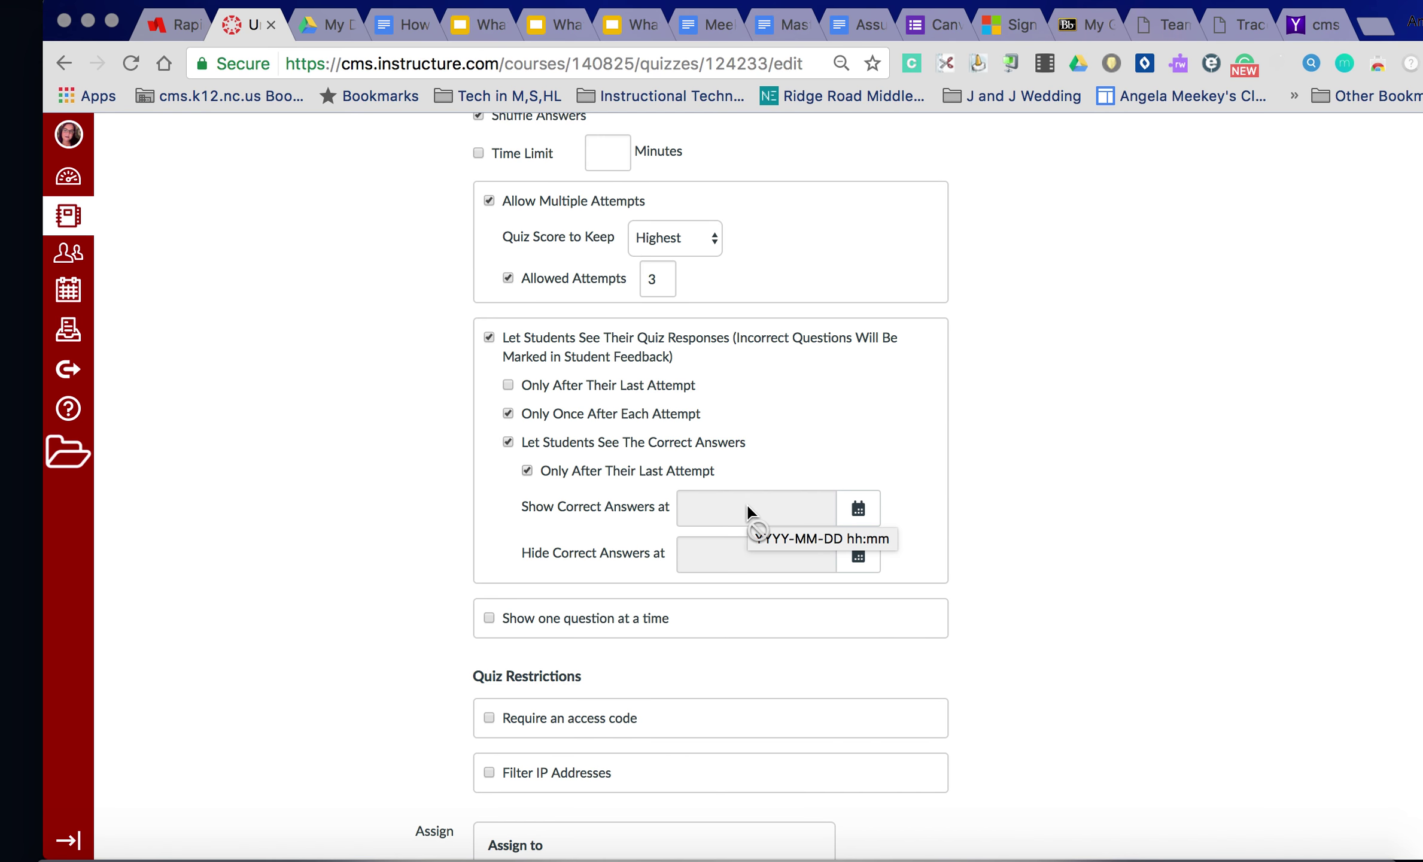
Set the quiz to show one question at a time.
scroll(1130, 504, "down", 3)
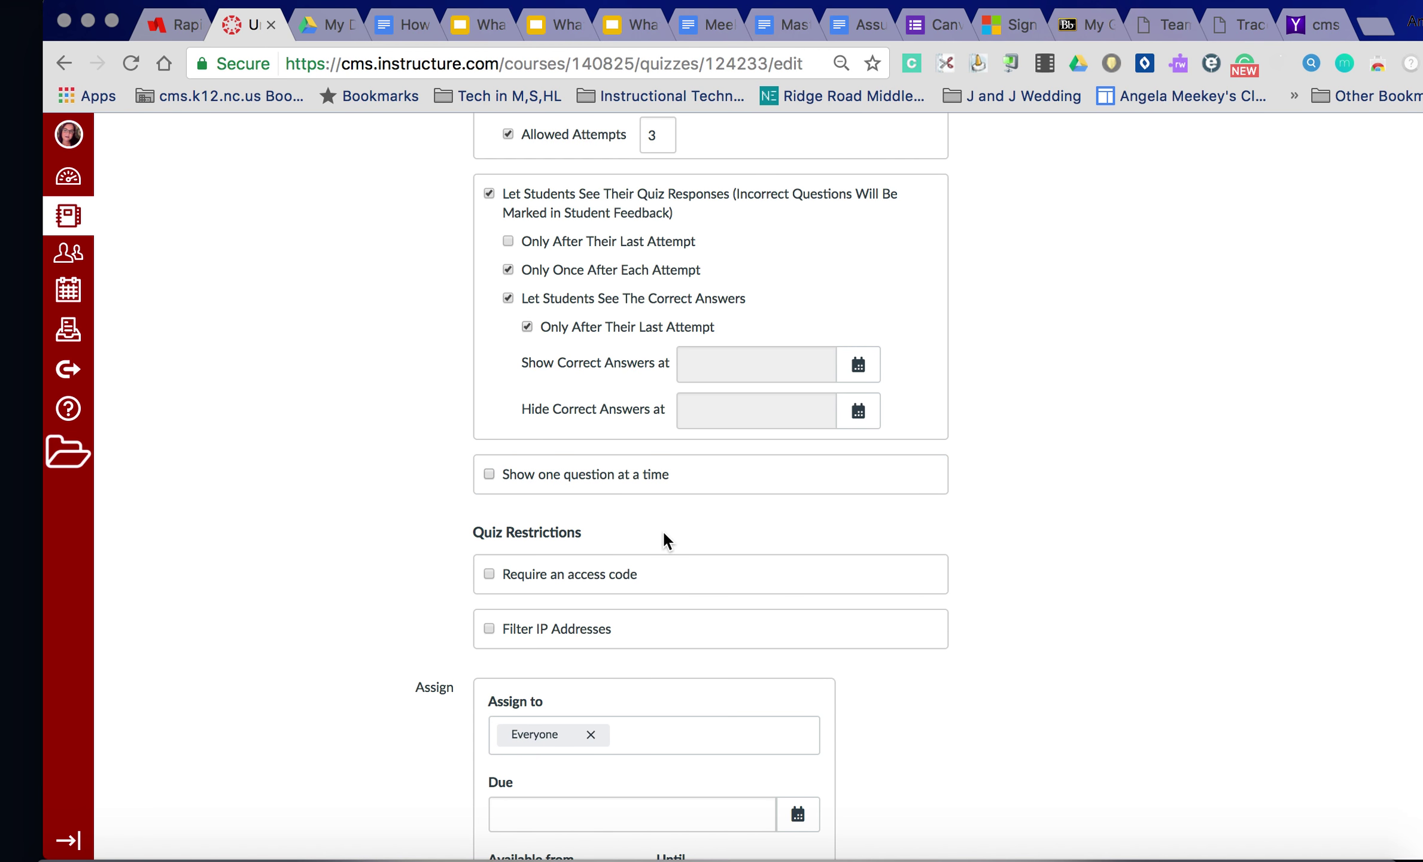
scroll(662, 529, "down", 2)
left_click(489, 426)
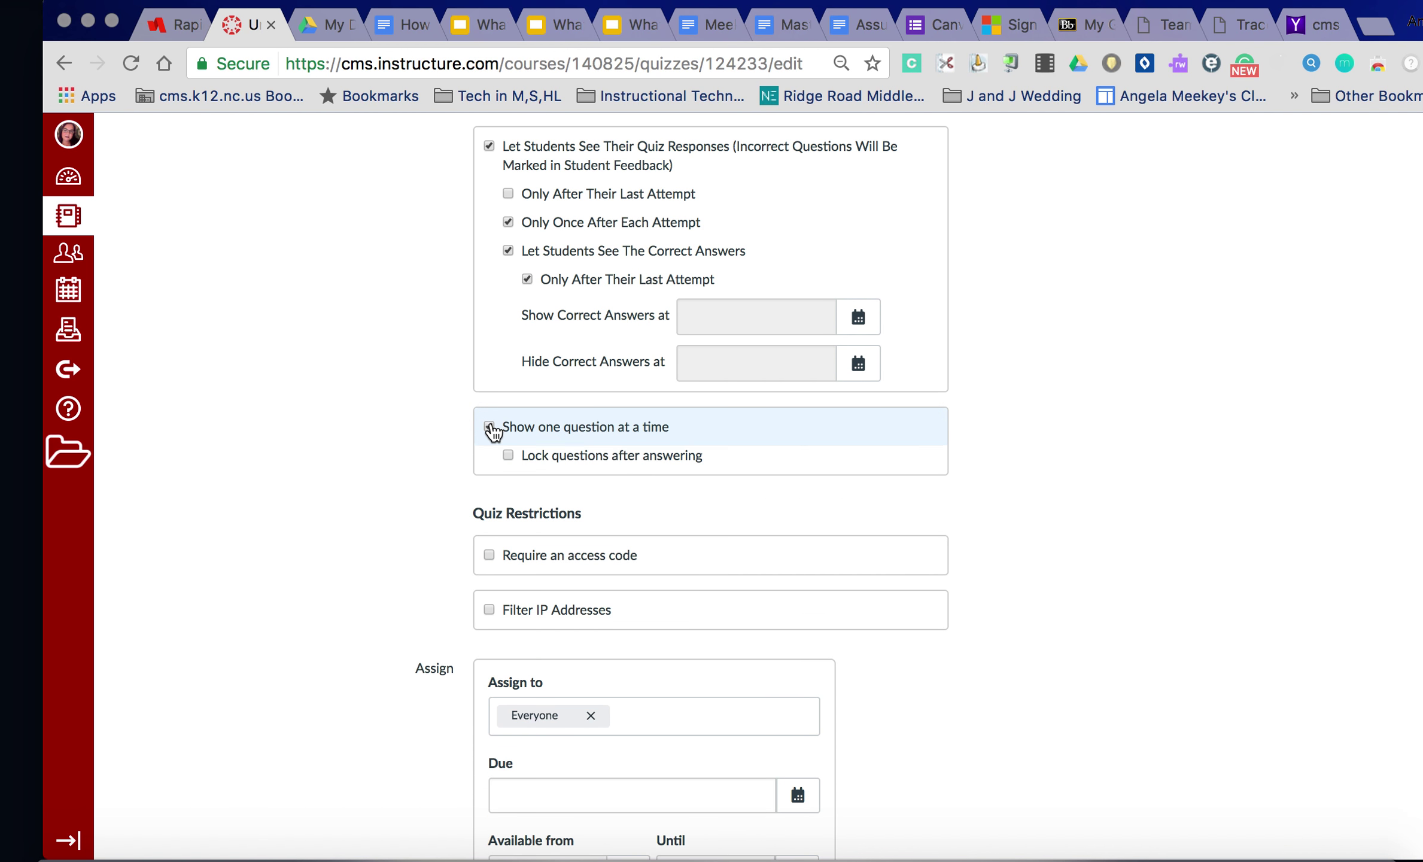
Review the quiz restrictions and assignment settings, and open the quiz's Questions section.
scroll(664, 479, "down", 5)
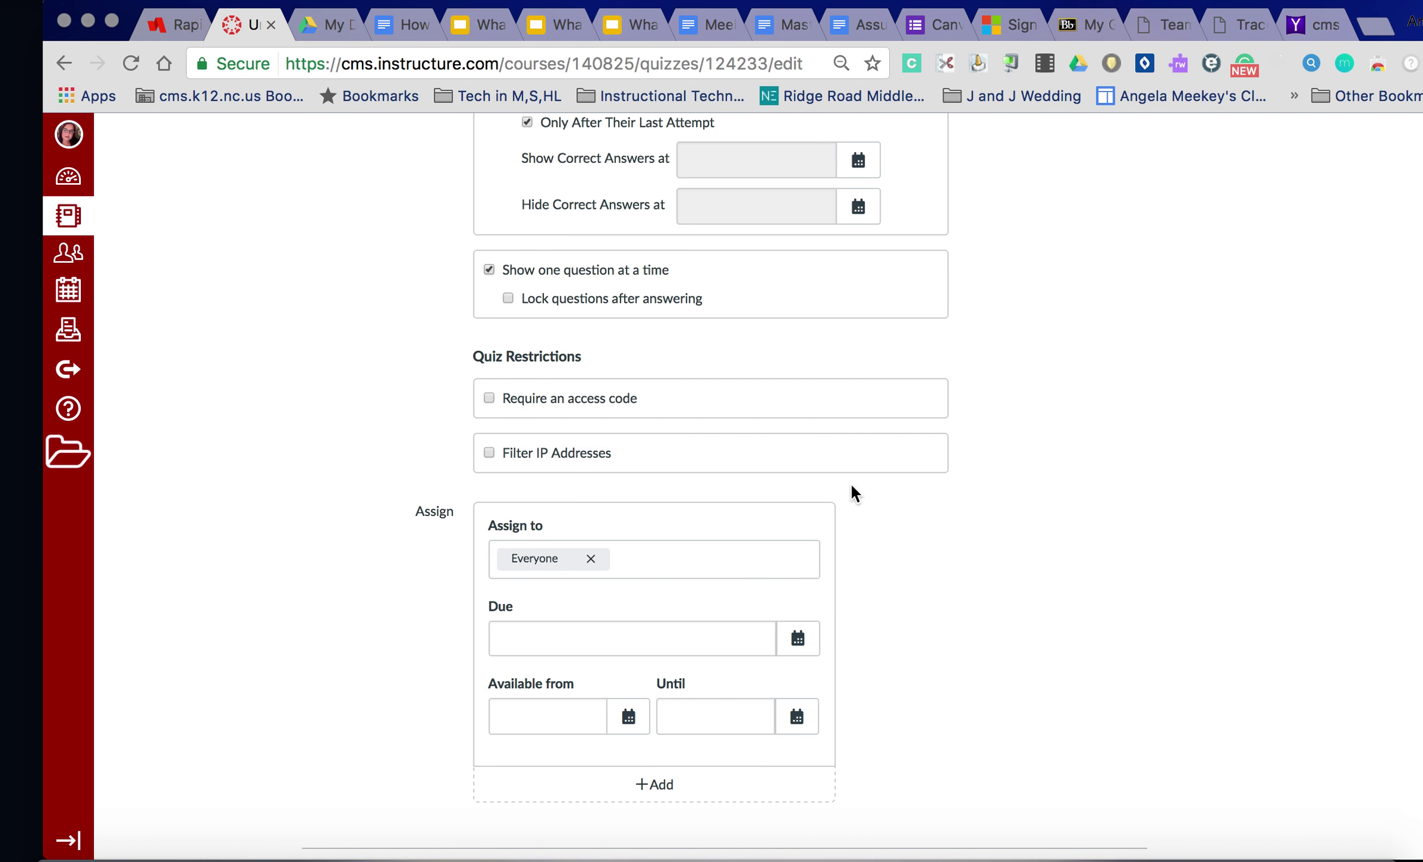
scroll(850, 482, "down", 2)
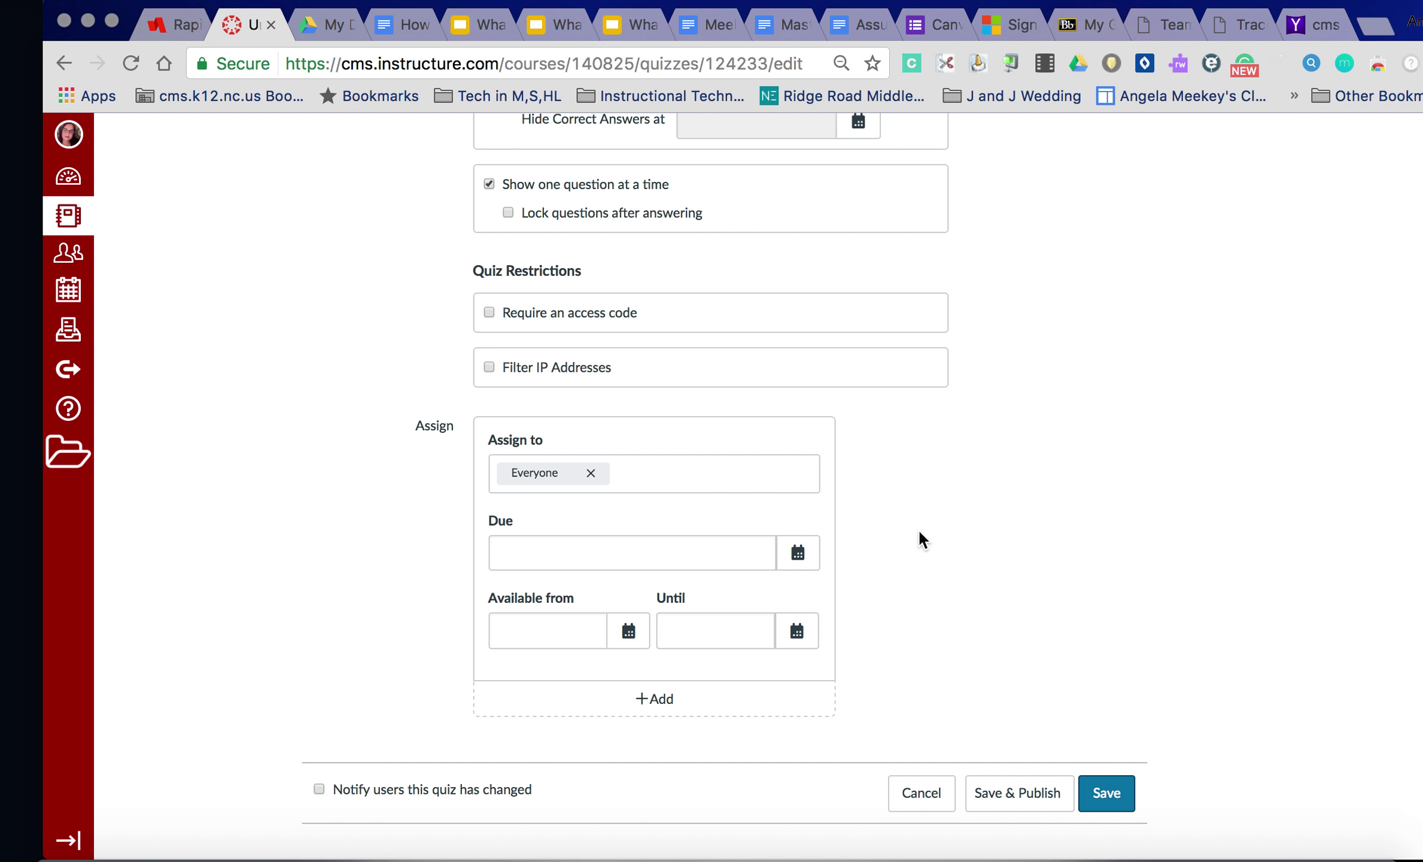
scroll(1131, 589, "up", 1)
scroll(1131, 590, "down", 1)
scroll(1042, 698, "up", 10)
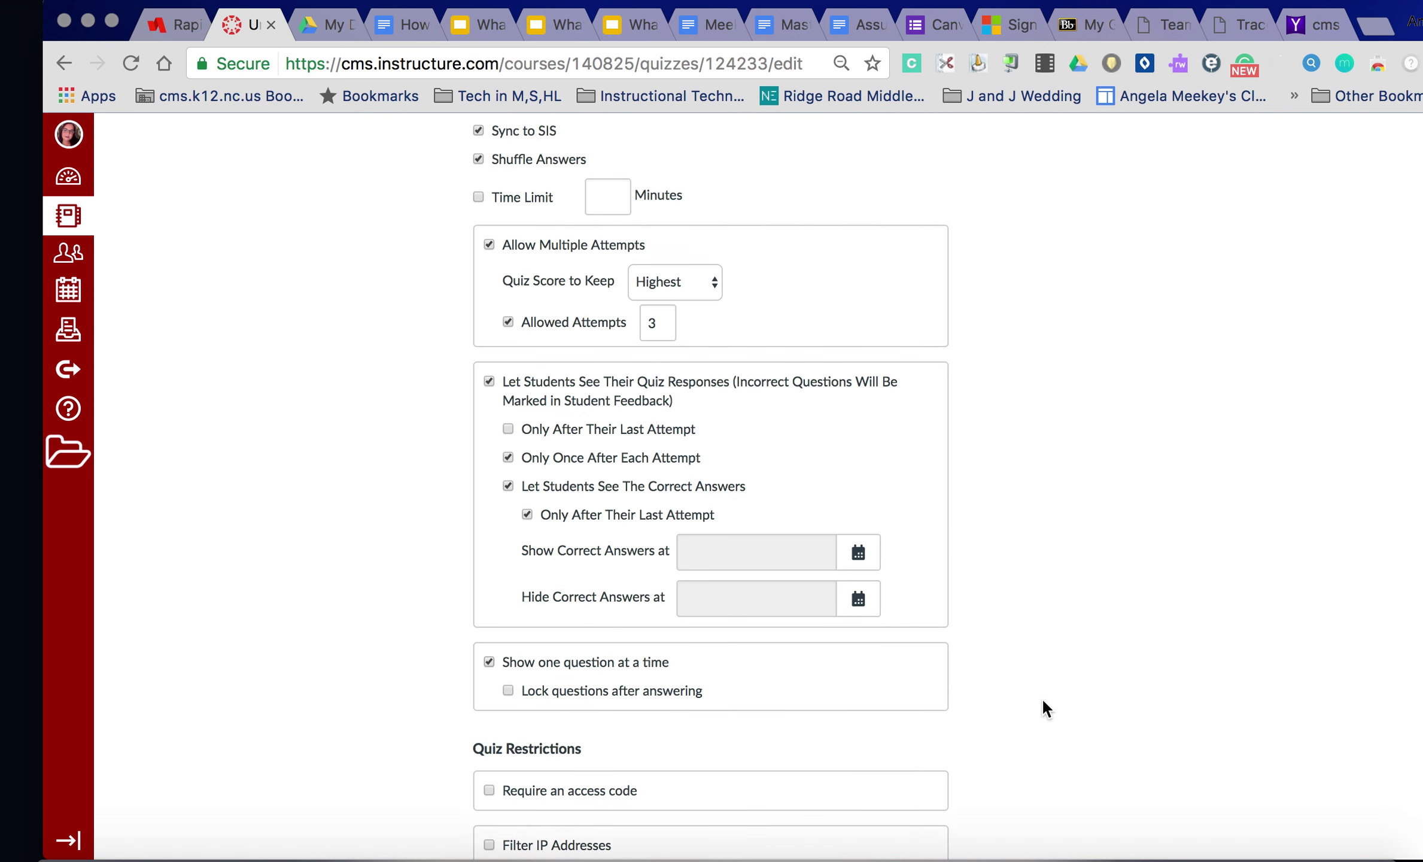
scroll(1042, 697, "up", 6)
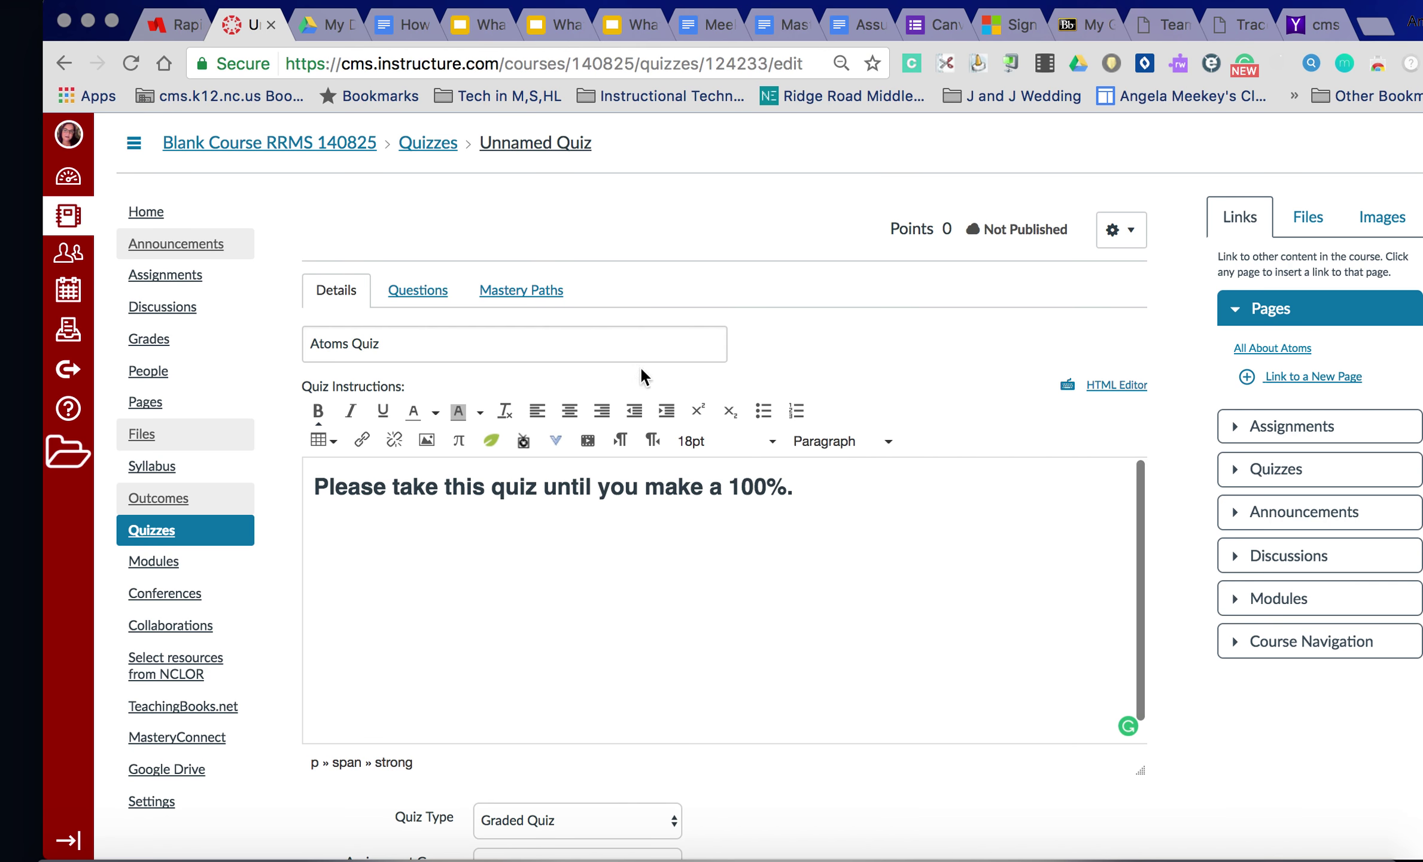
left_click(419, 292)
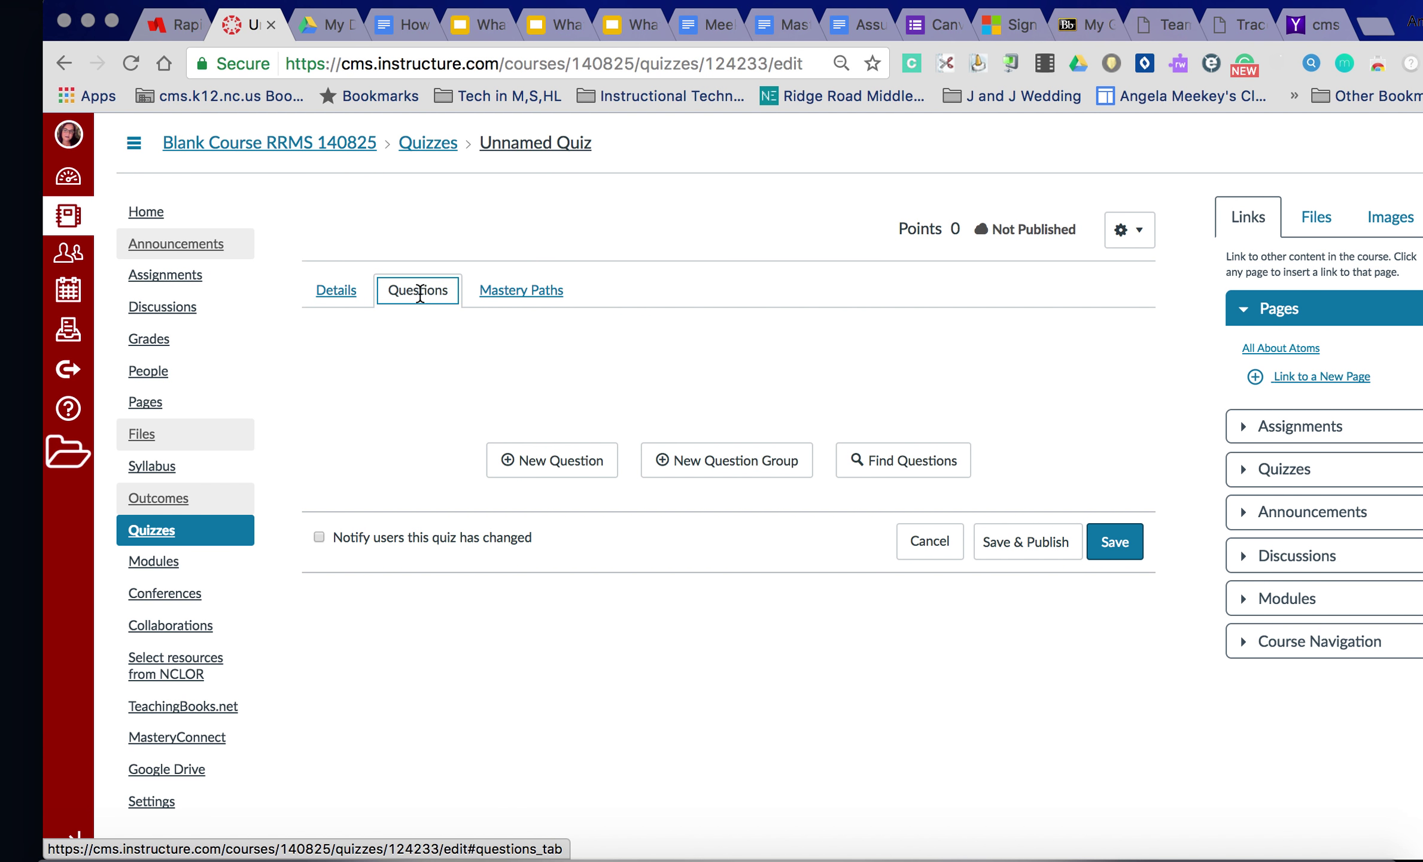
Add a new question to the quiz.
left_click(554, 470)
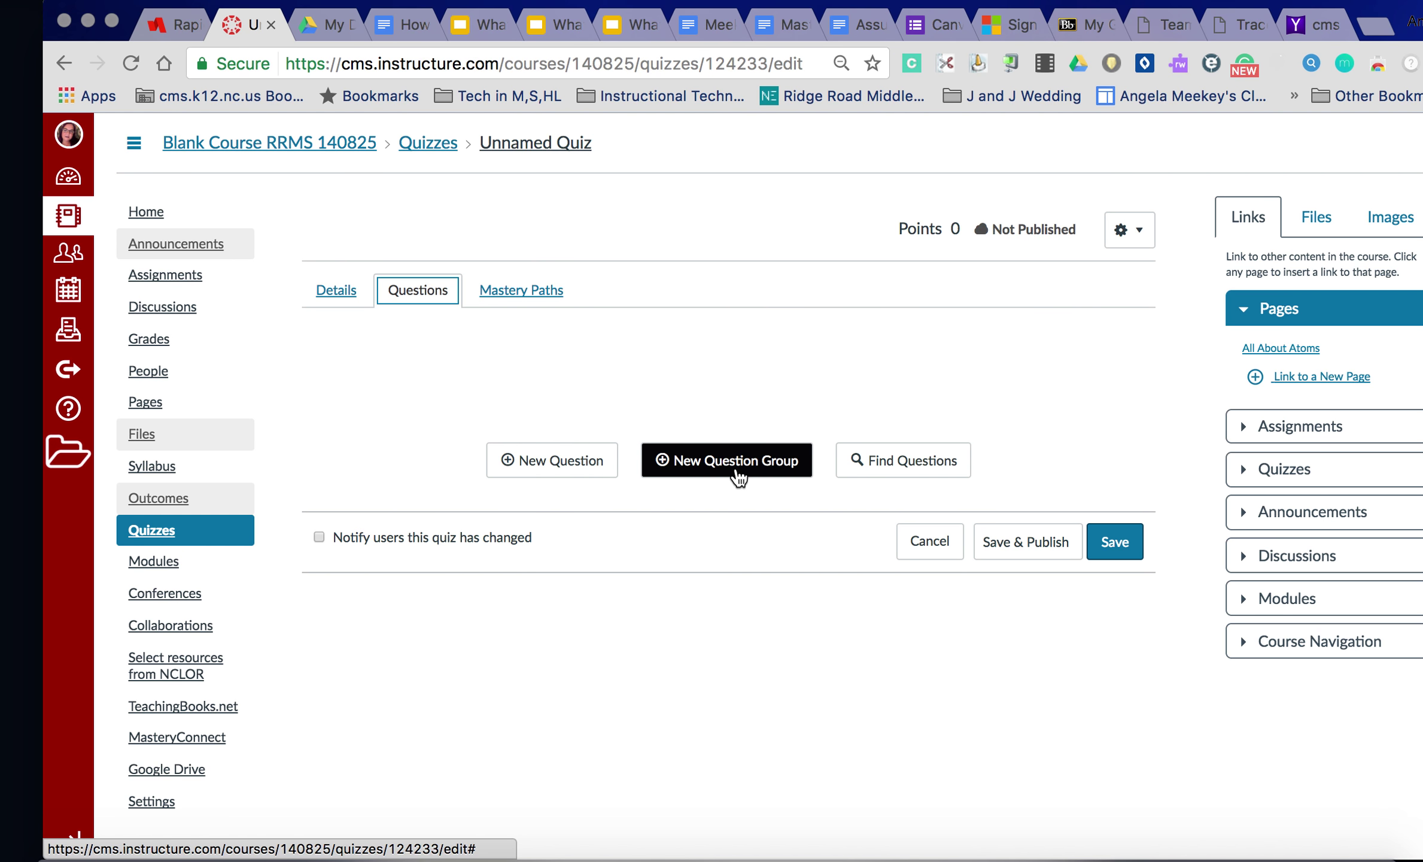
left_click(907, 464)
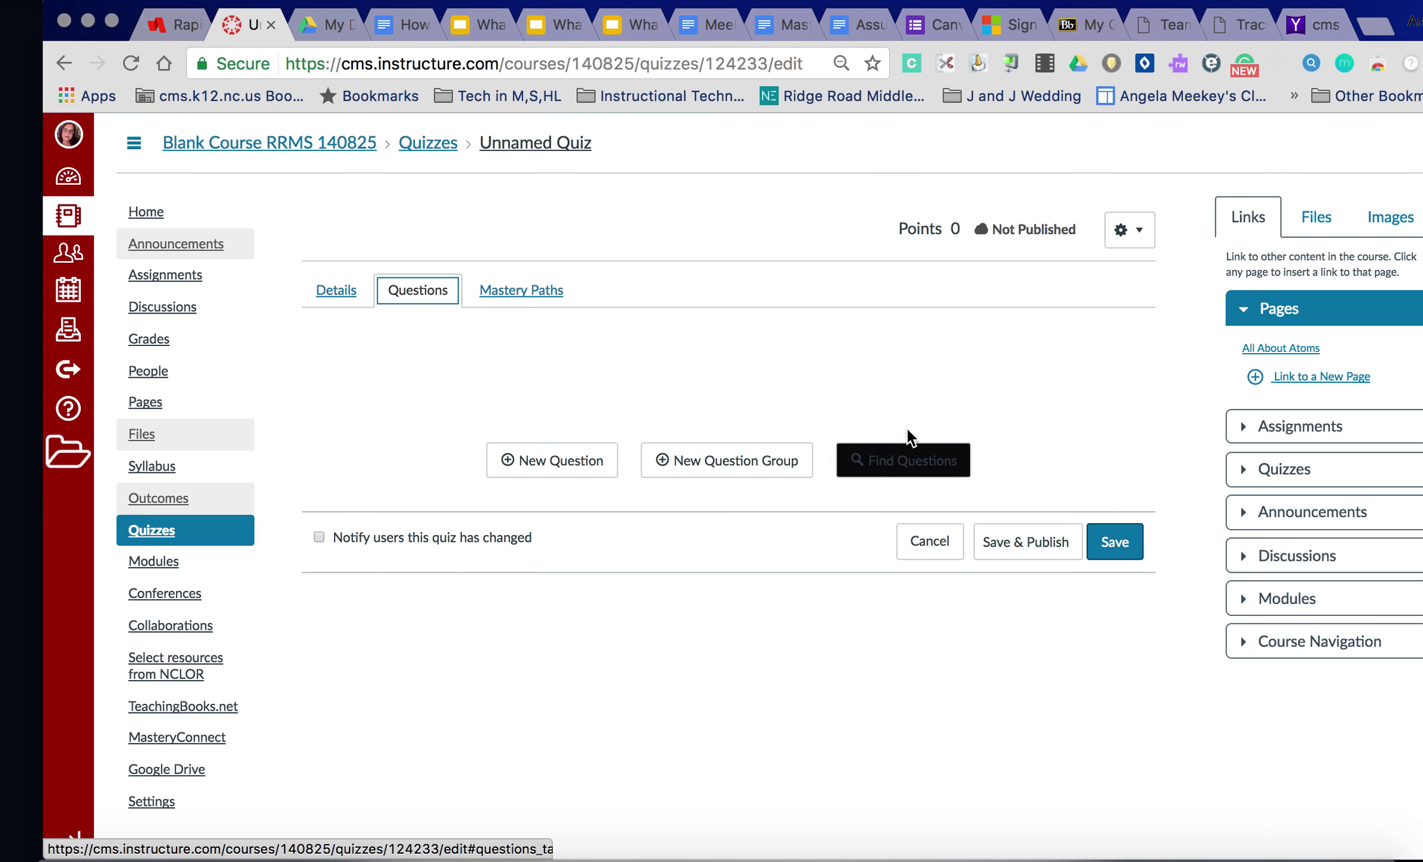
left_click(717, 474)
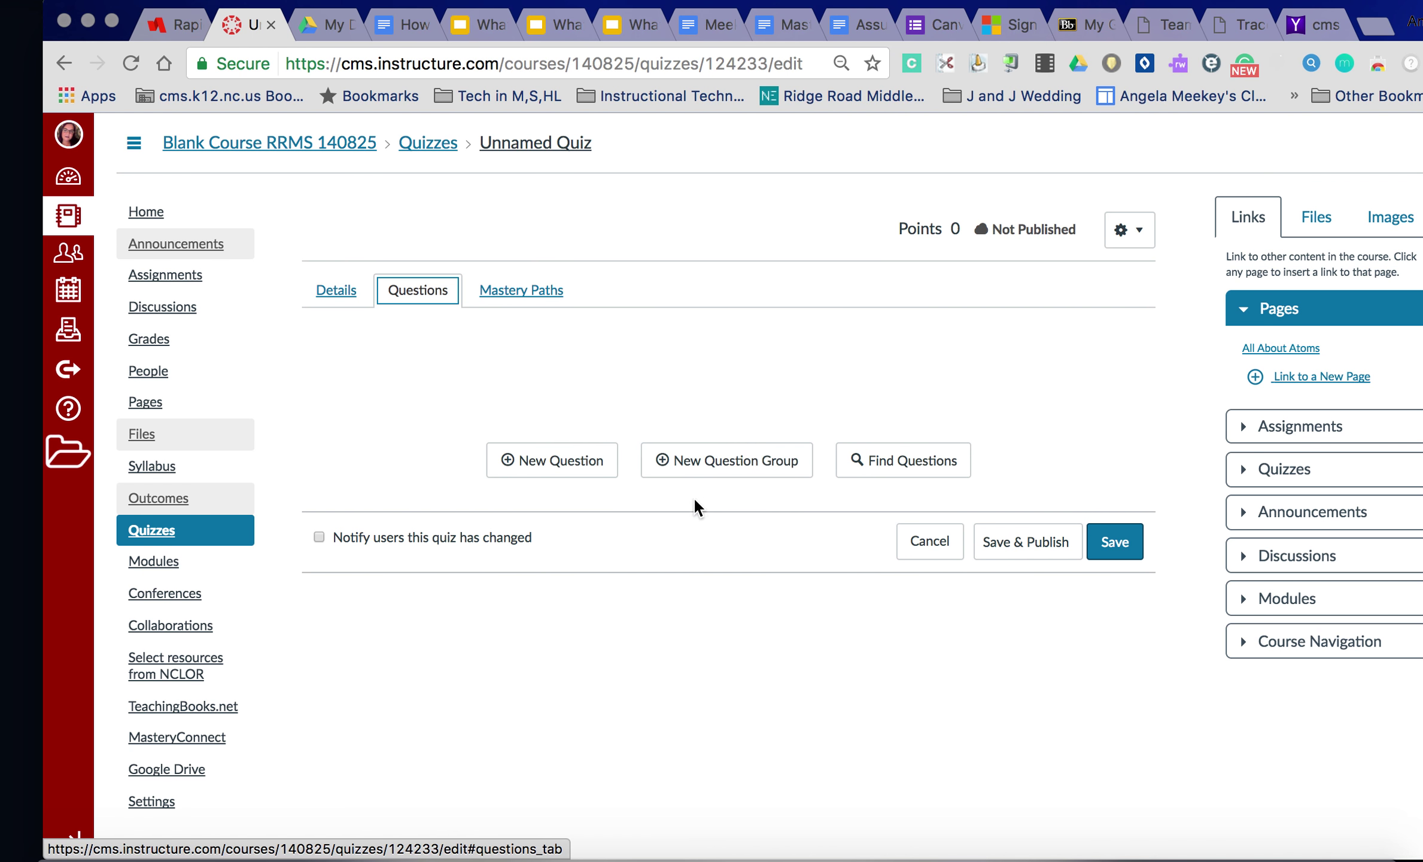
left_click(554, 462)
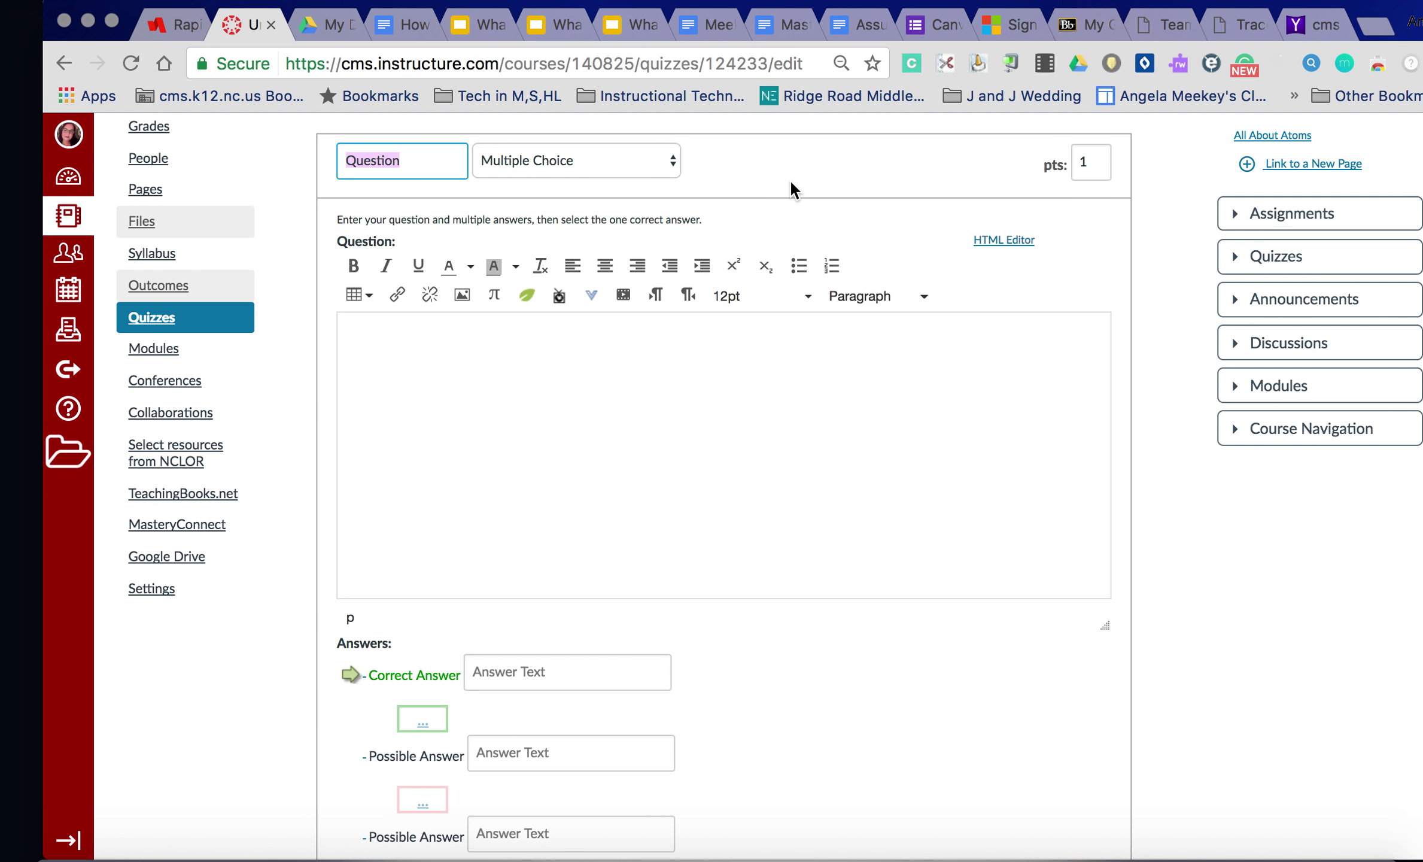
Try the True/False question type and return the question to Multiple Choice.
left_click(669, 170)
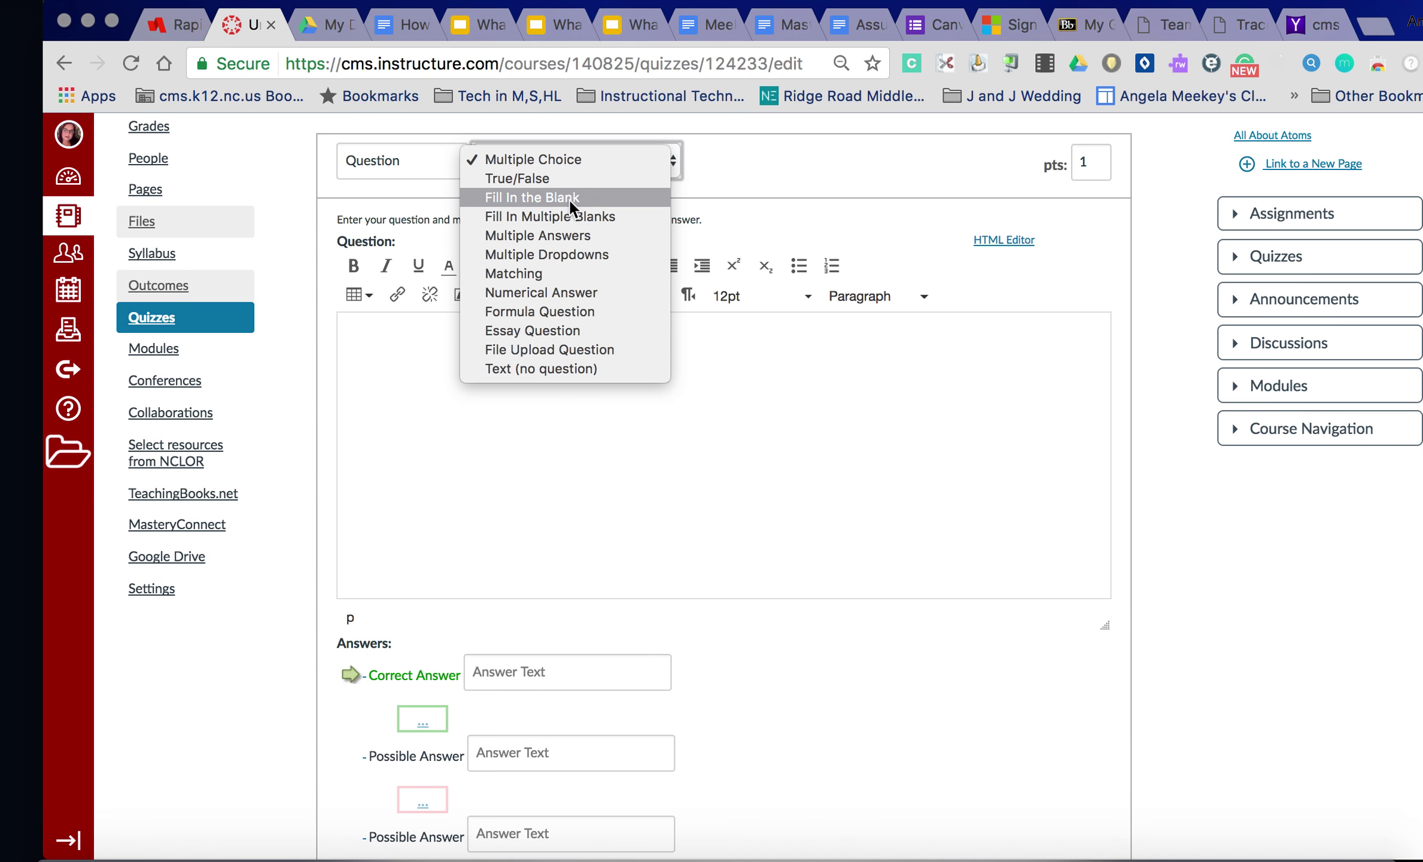
left_click(544, 178)
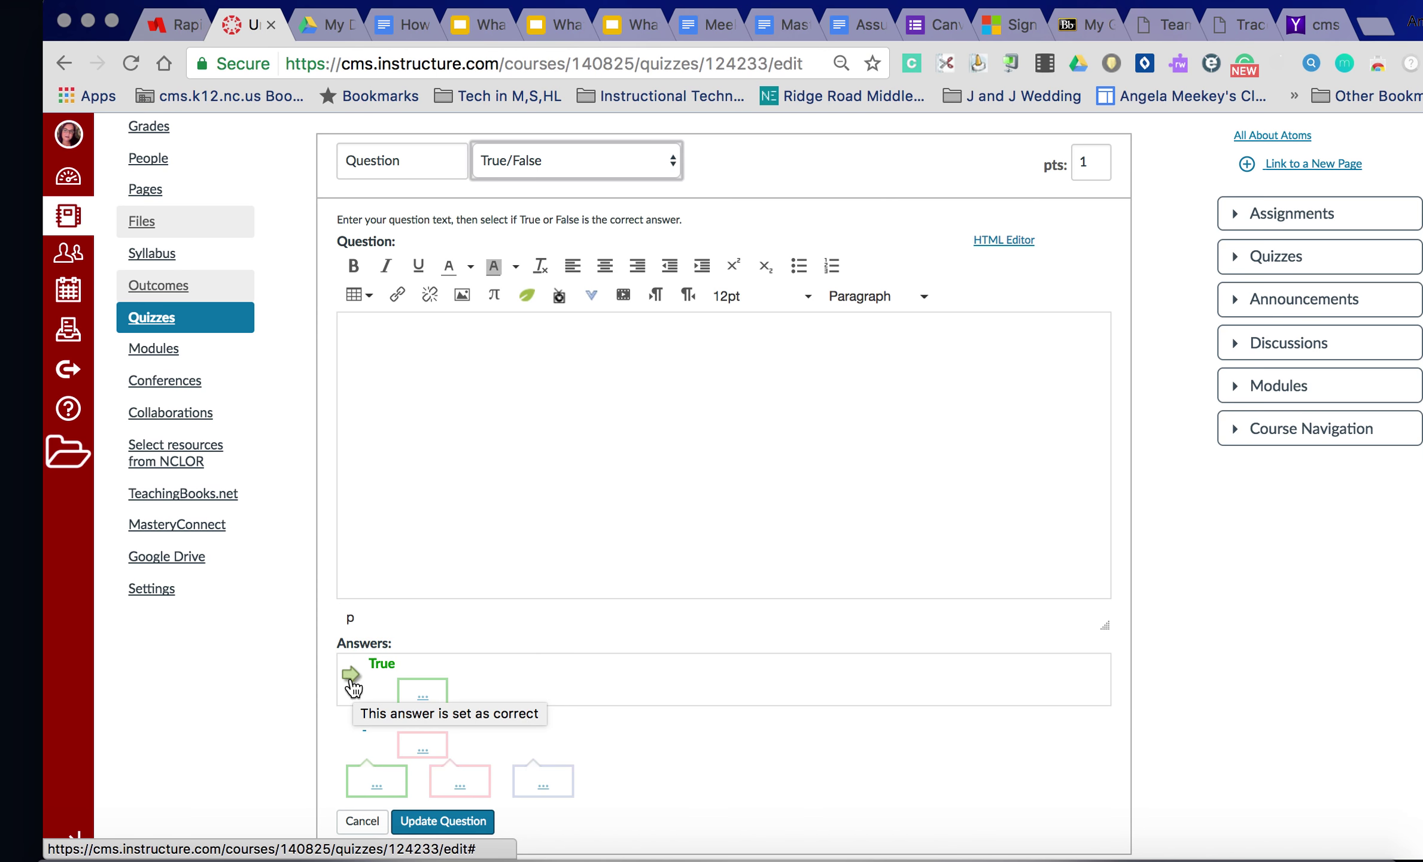
left_click(582, 160)
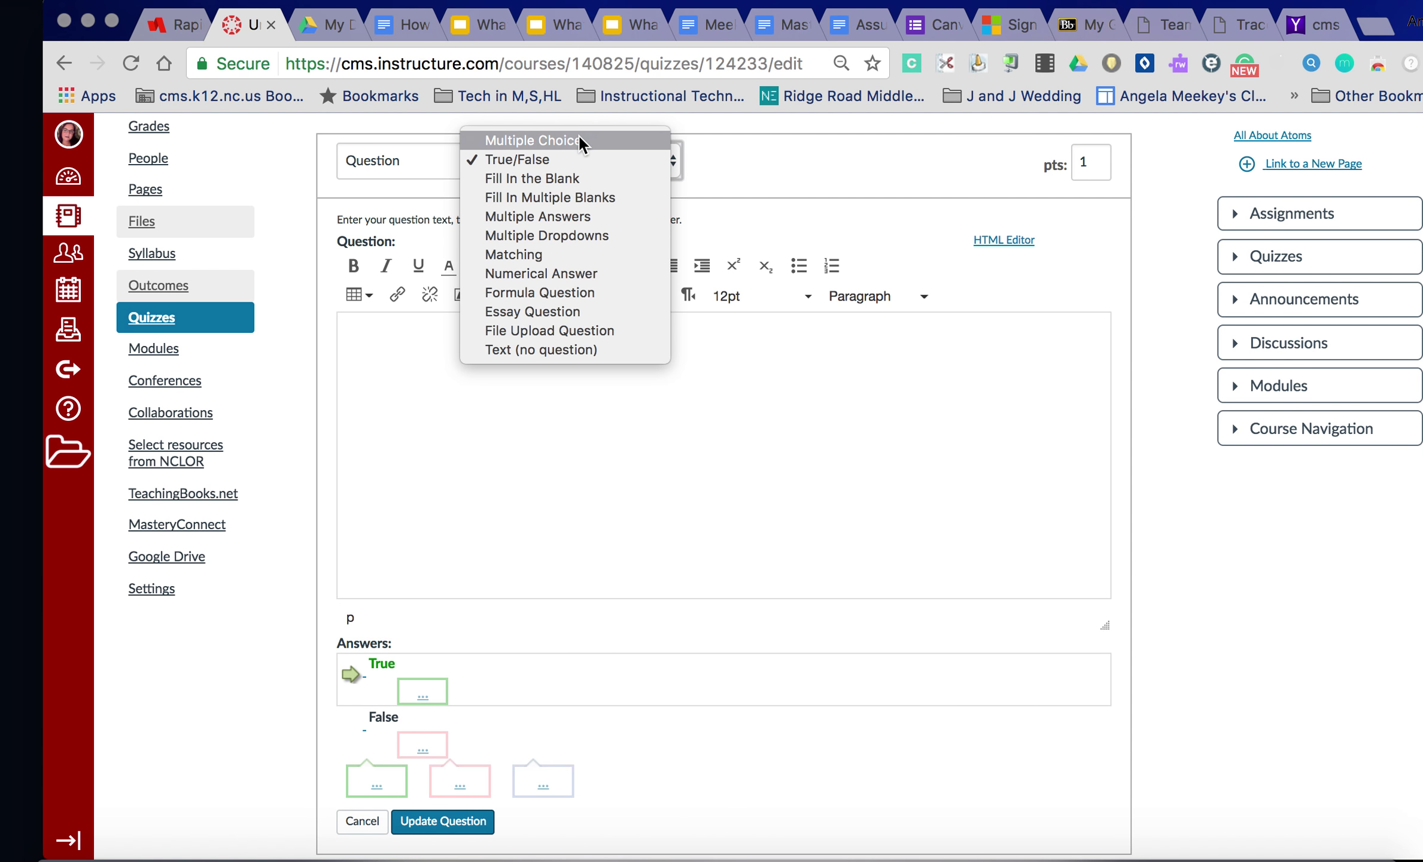
left_click(578, 139)
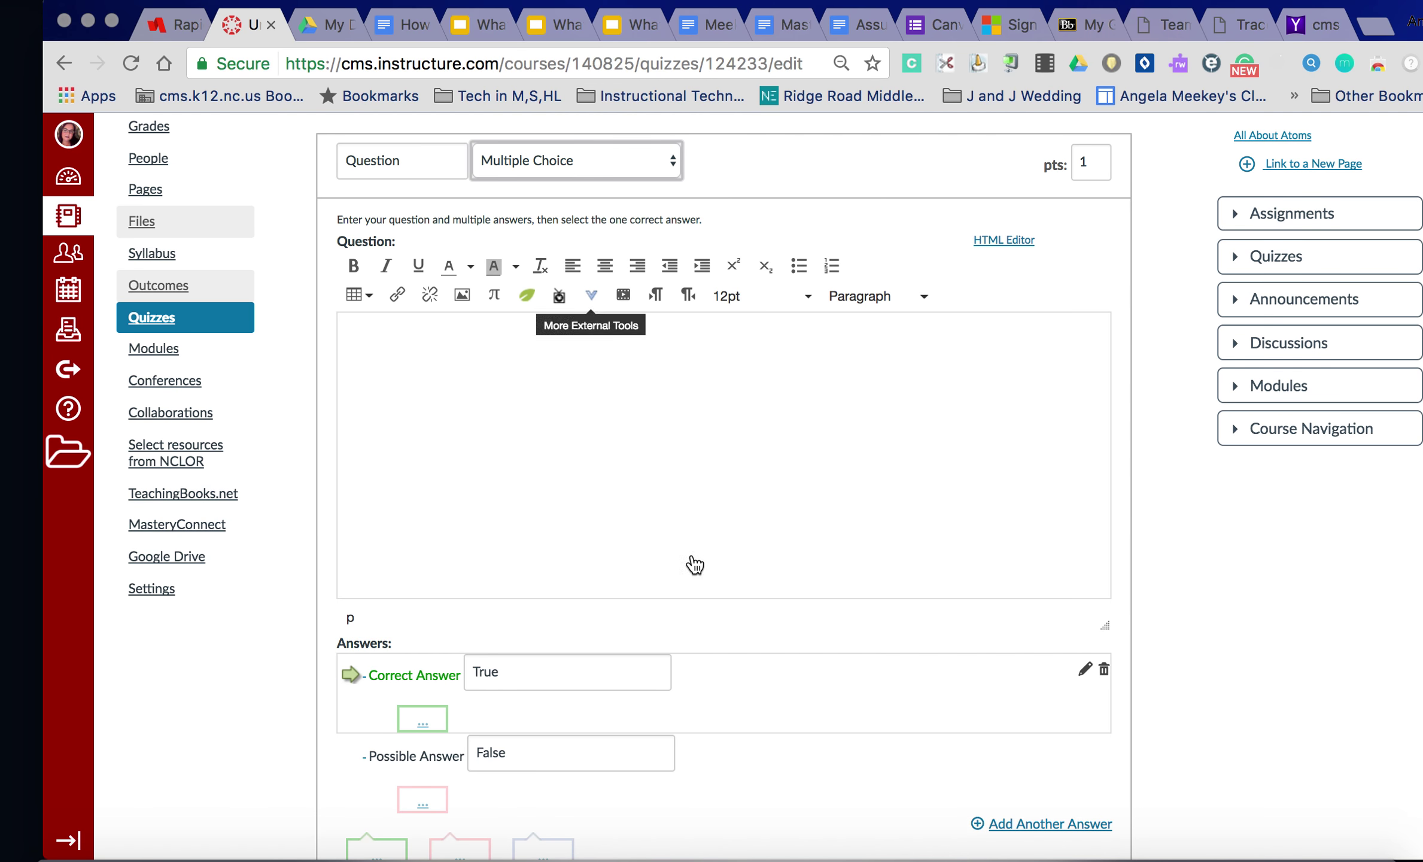
Mark the second answer as the correct one and clear the text of both answers.
scroll(702, 577, "down", 3)
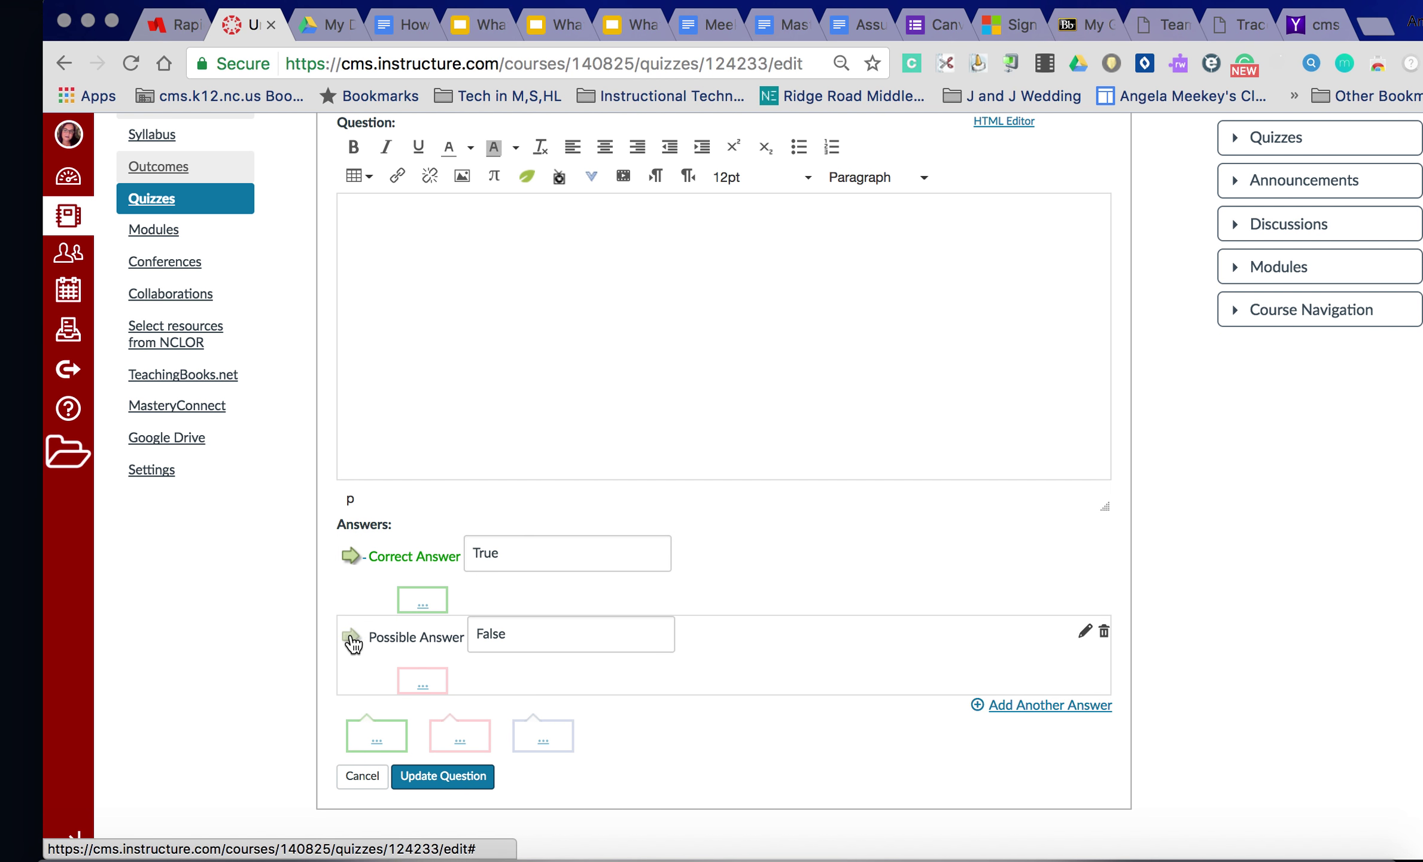
left_click(351, 636)
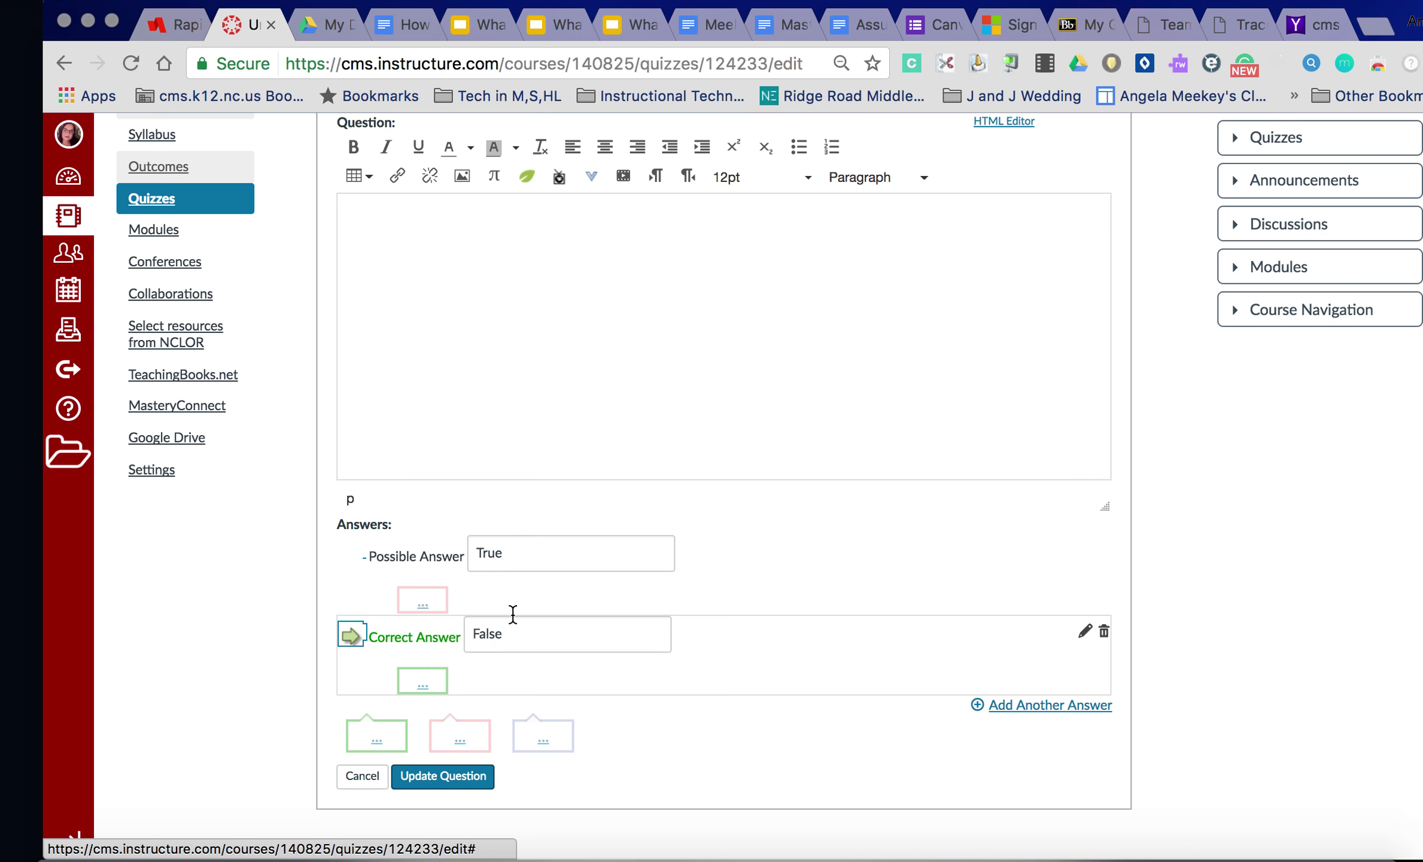
double_click(514, 546)
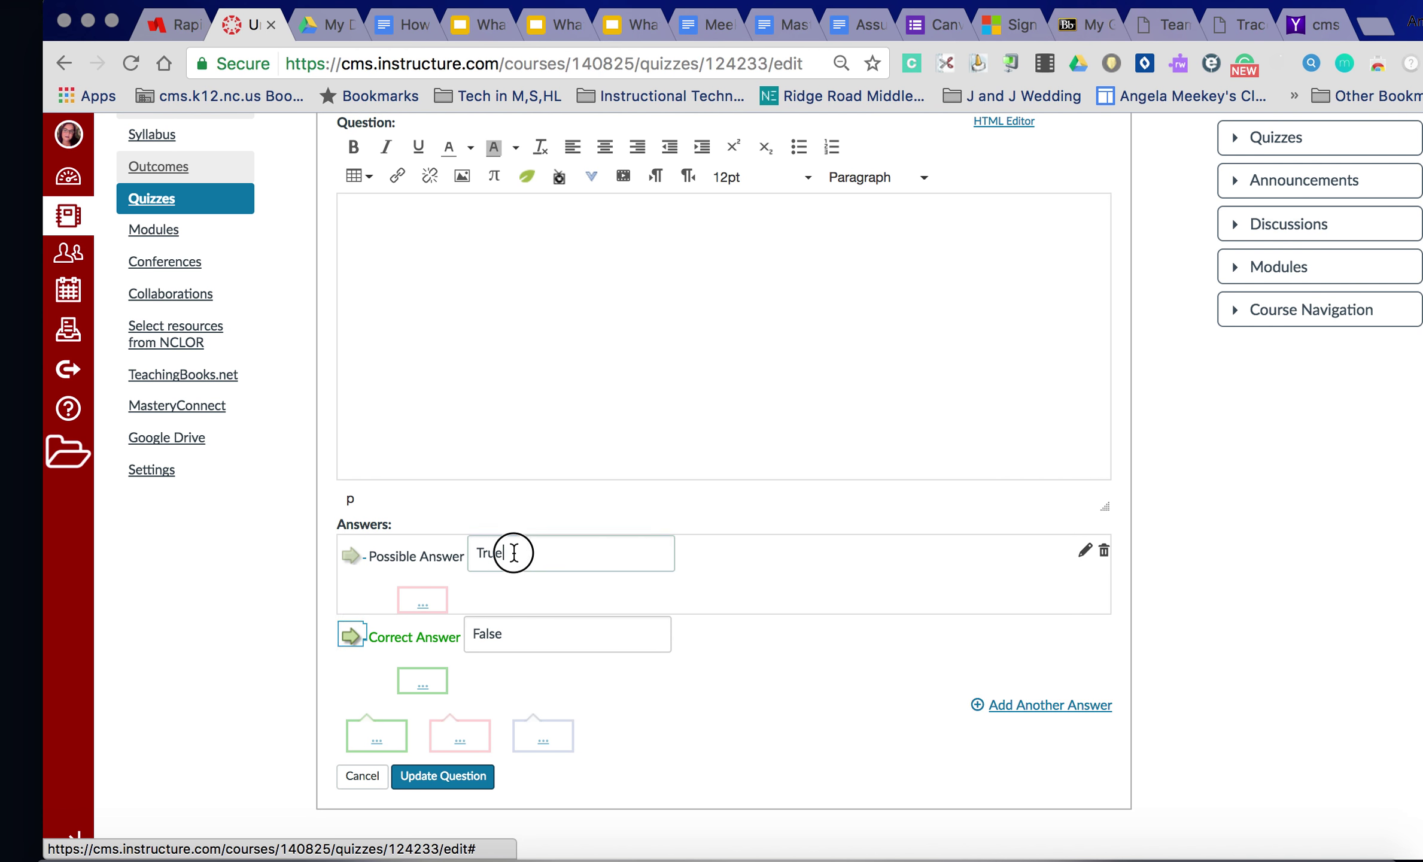
key("BackSpace")
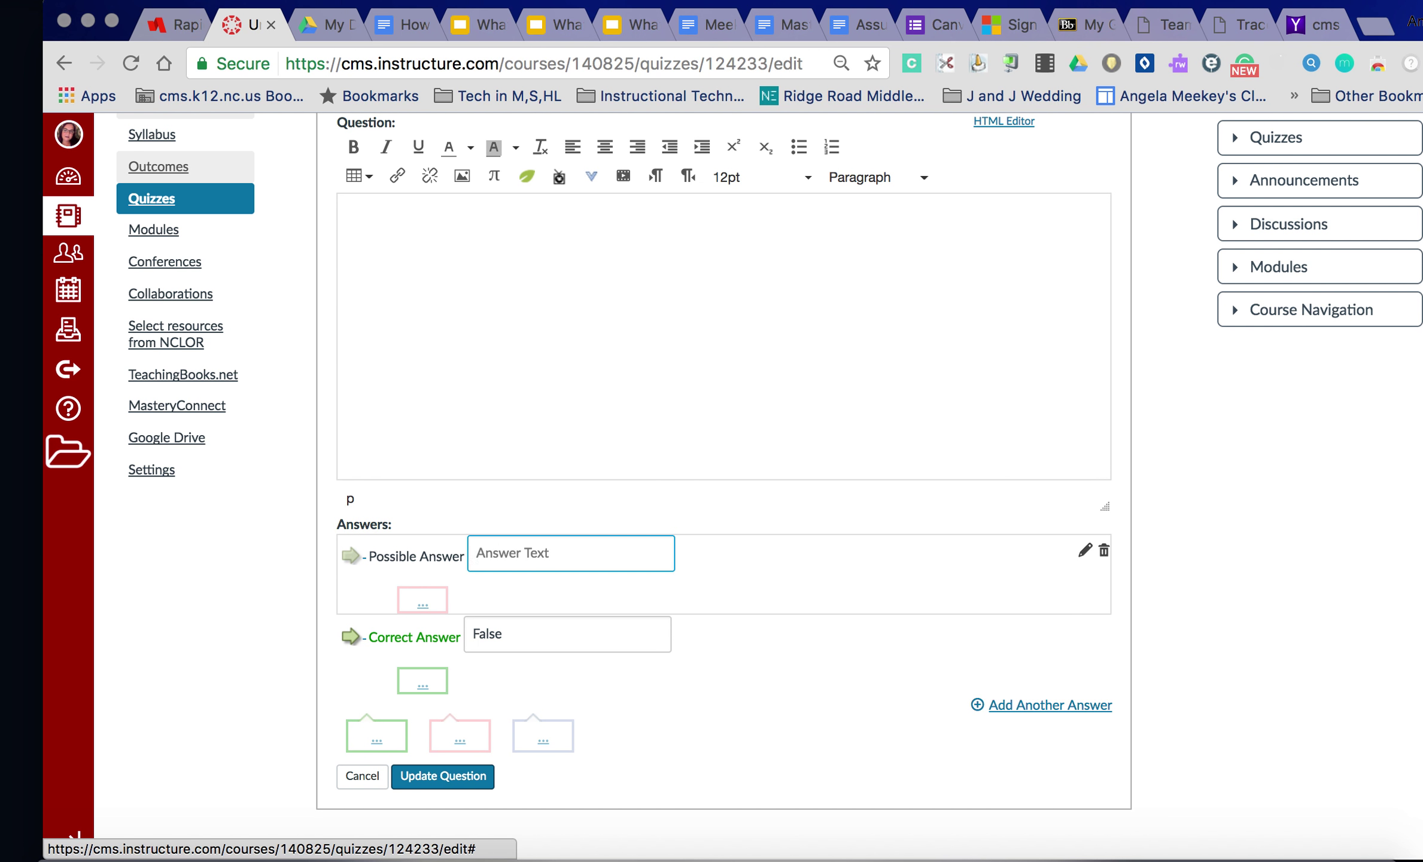
left_click(520, 626)
key("BackSpace")
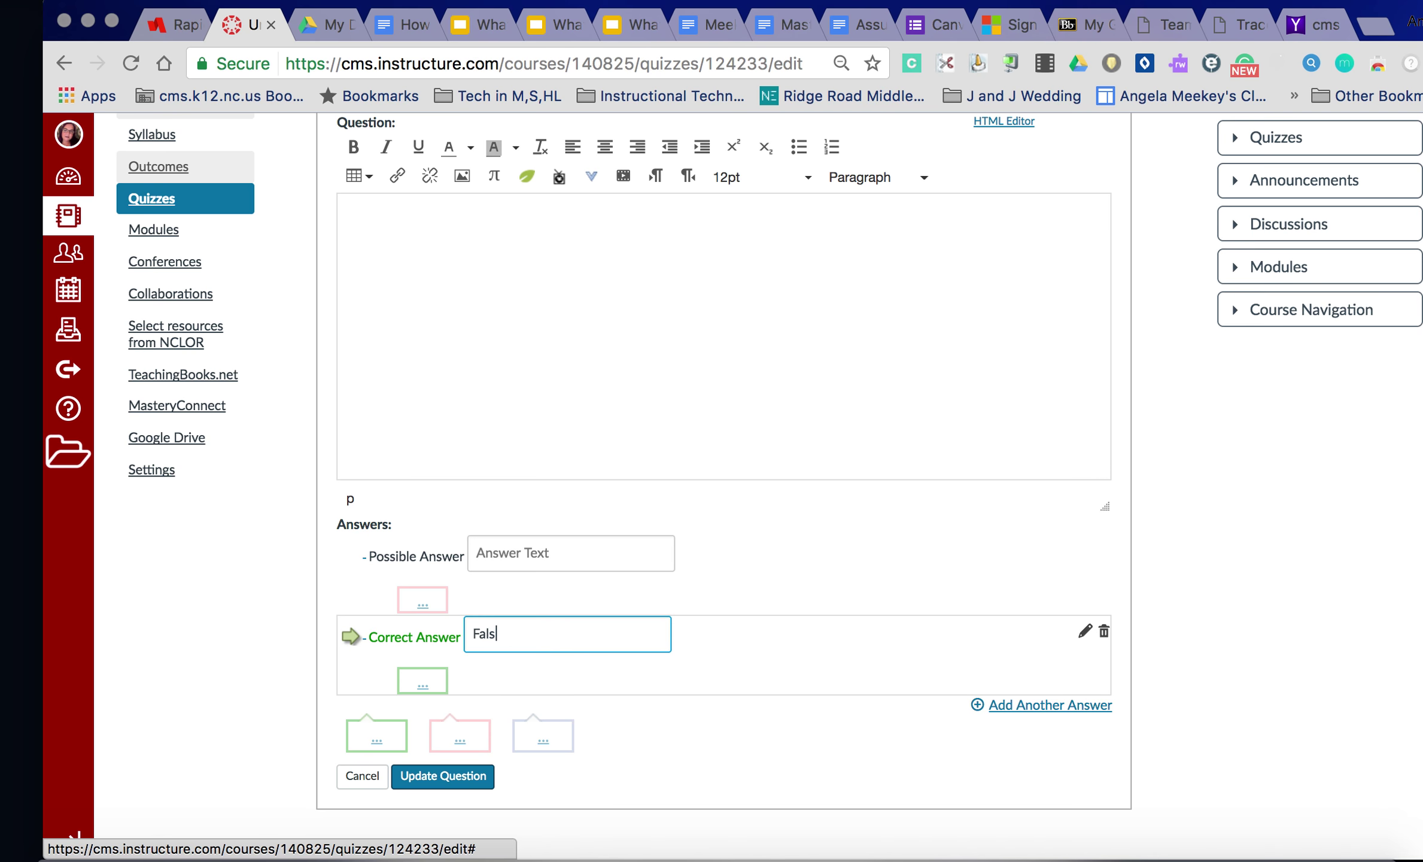
key("BackSpace")
key("BackSpace")
key("BackSpace")
key("BackSpace")
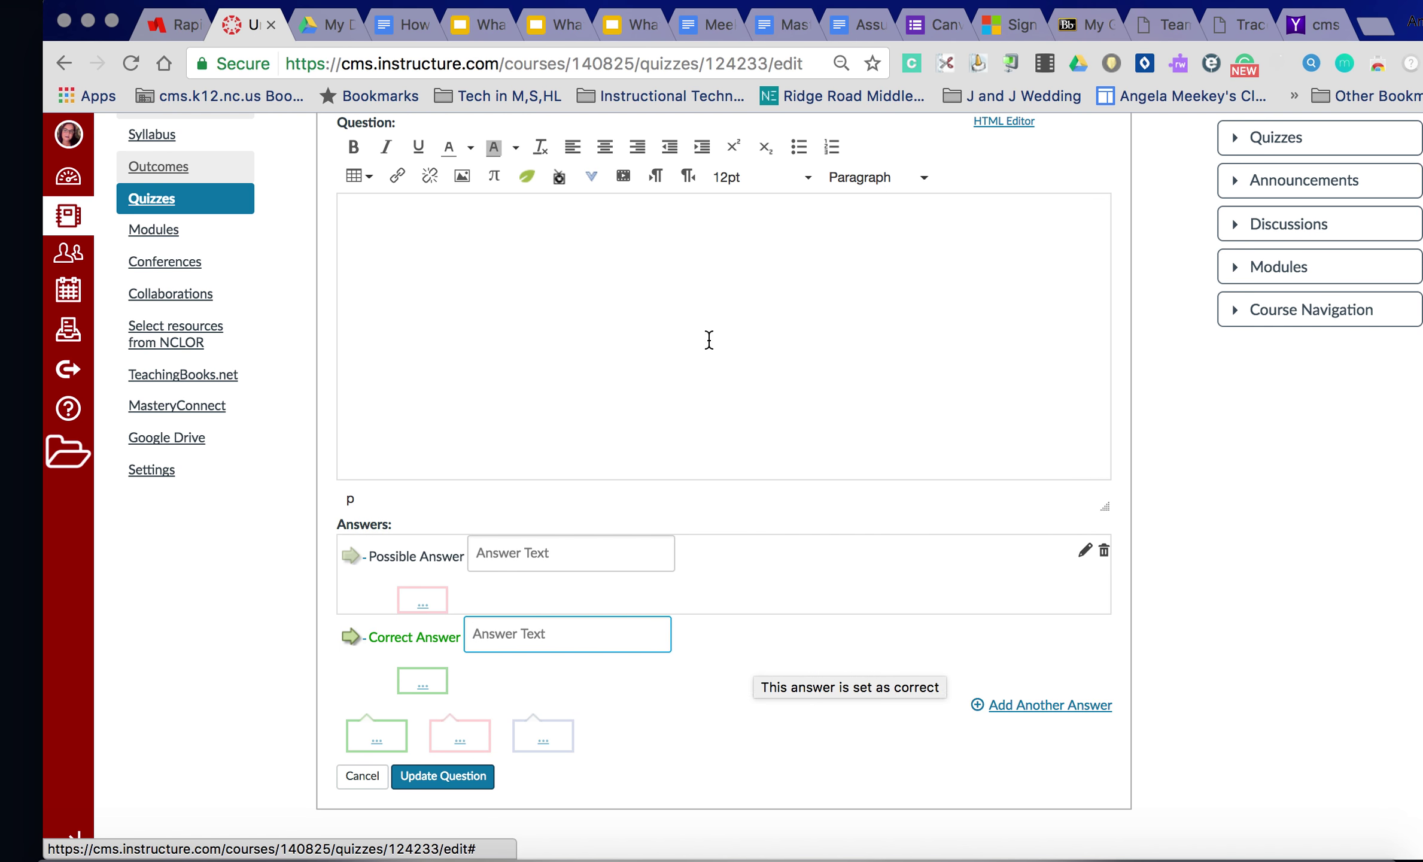
Add three more possible answers to the multiple-choice question.
left_click(575, 290)
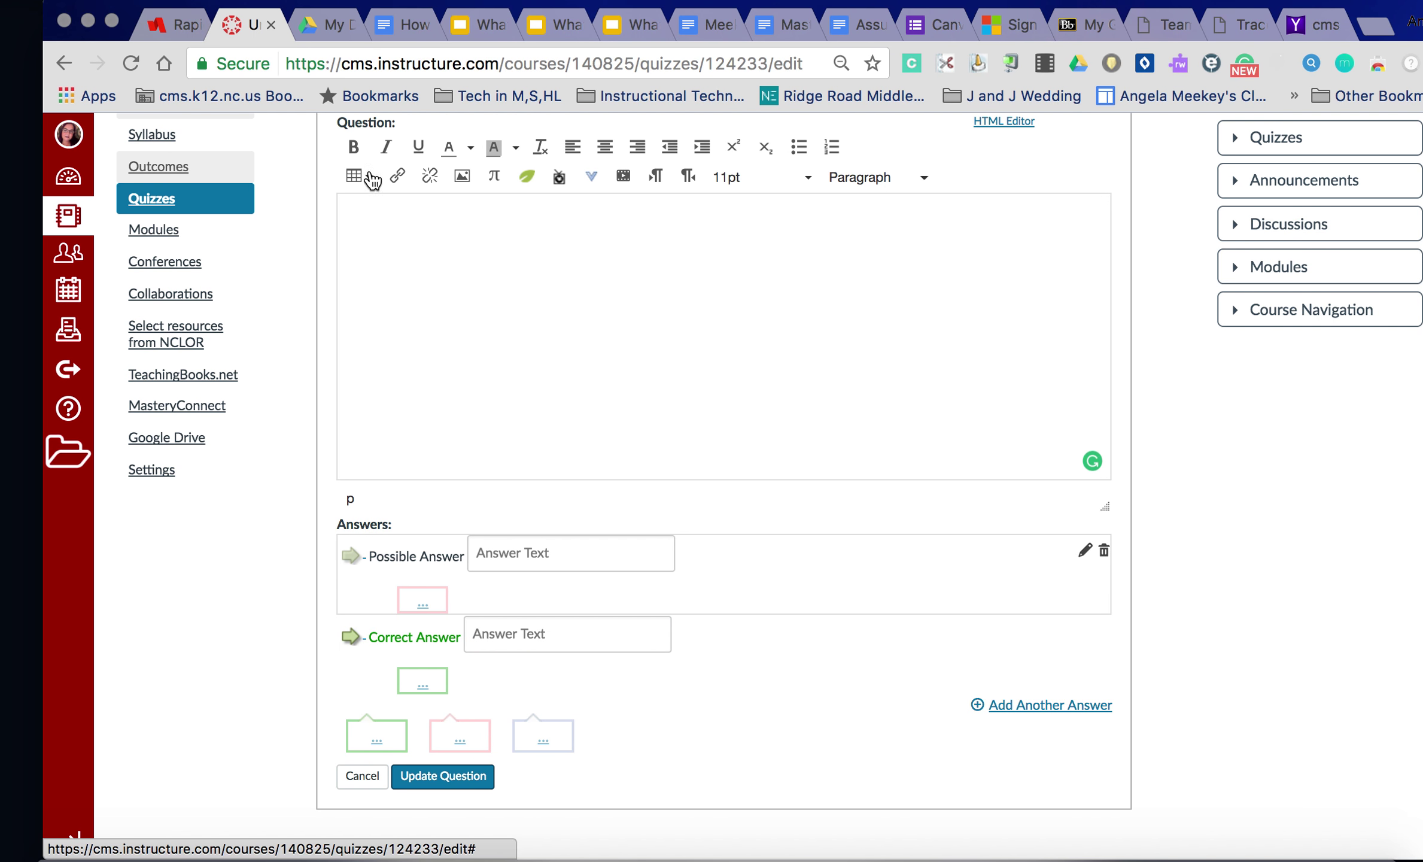
scroll(656, 276, "up", 3)
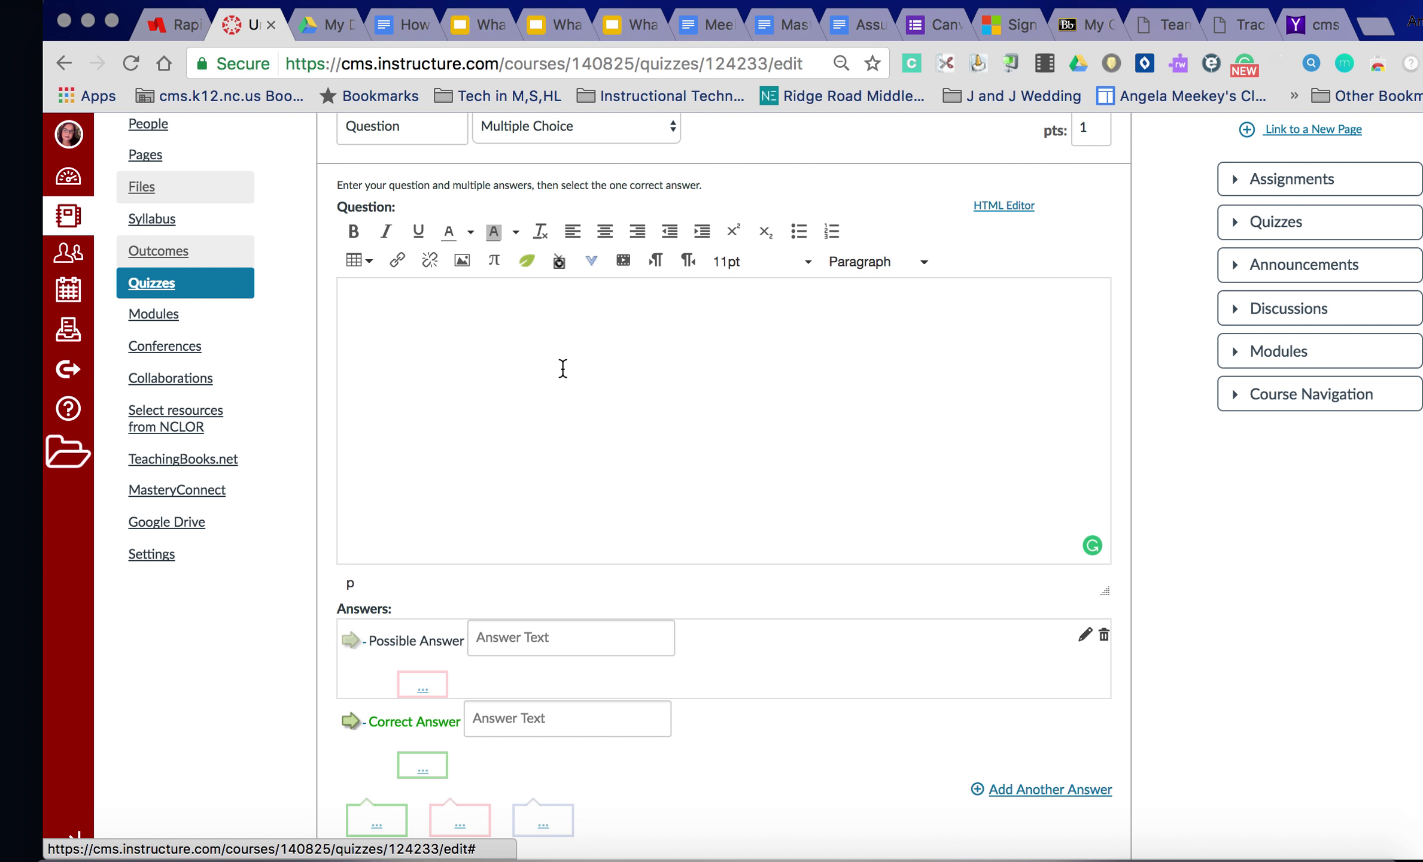
scroll(562, 368, "down", 1)
scroll(563, 368, "down", 5)
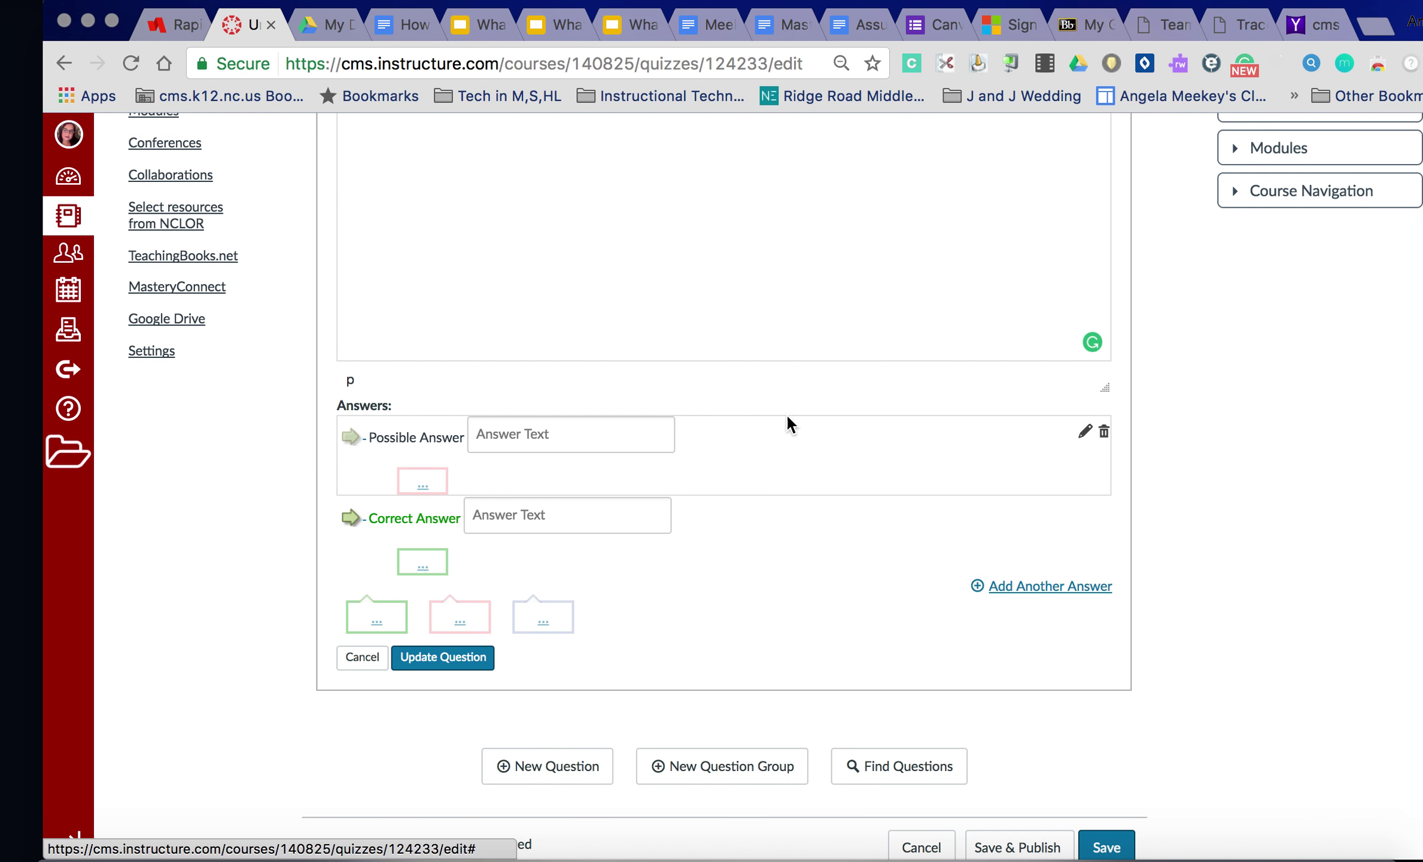
left_click(1040, 591)
left_click(1025, 531)
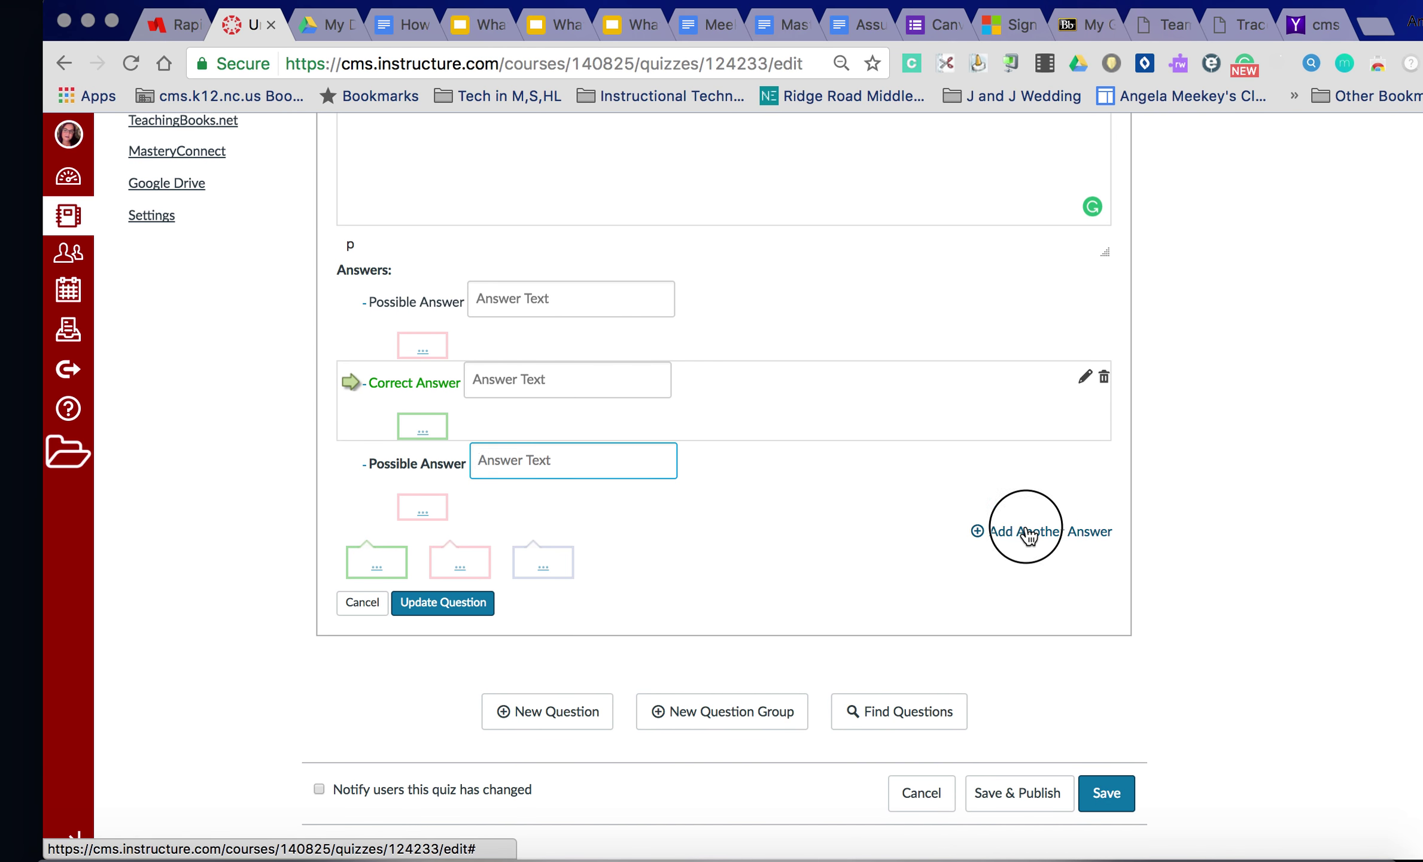
left_click(1027, 532)
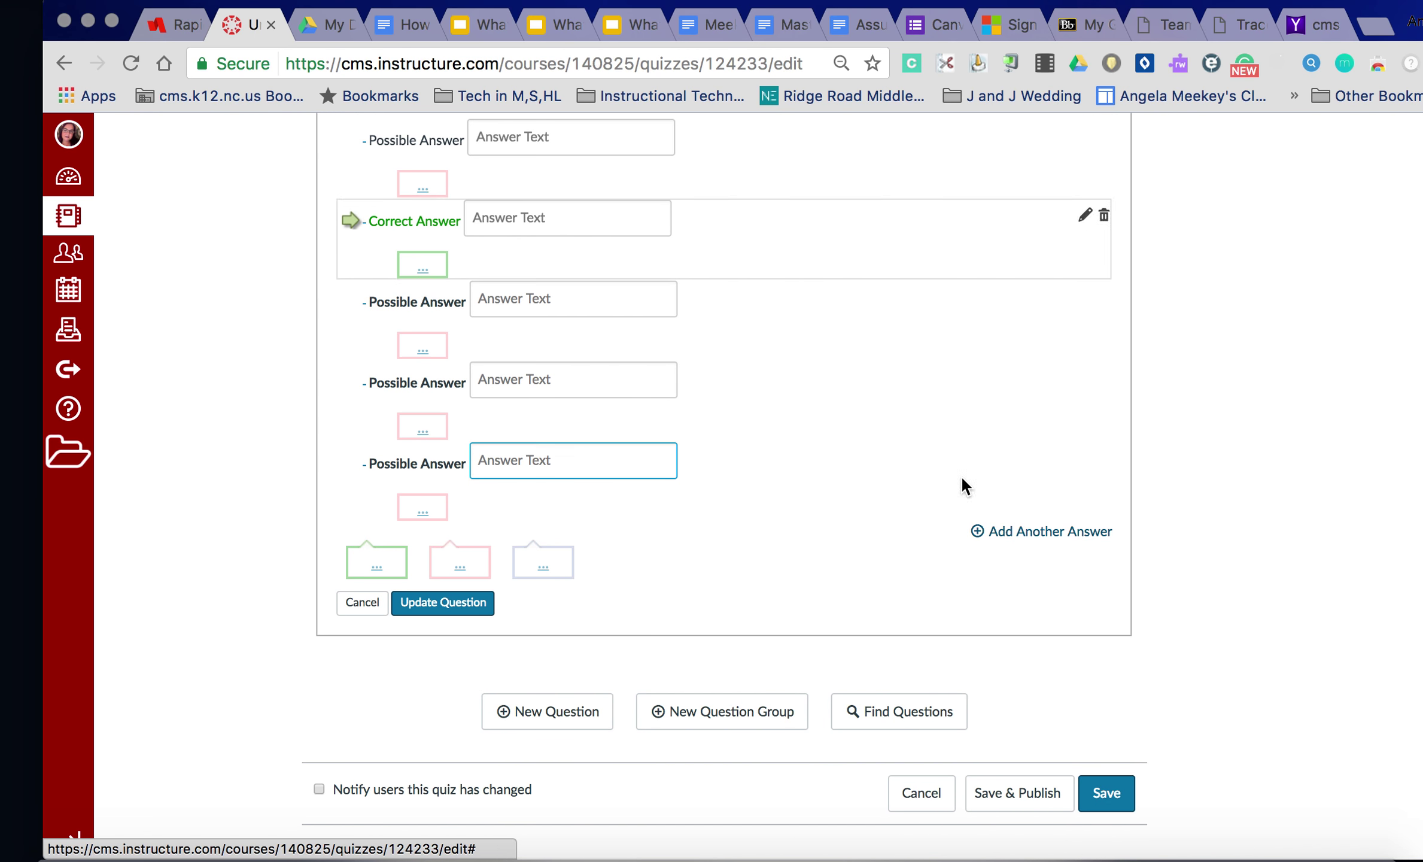
scroll(912, 387, "up", 2)
scroll(912, 387, "down", 1)
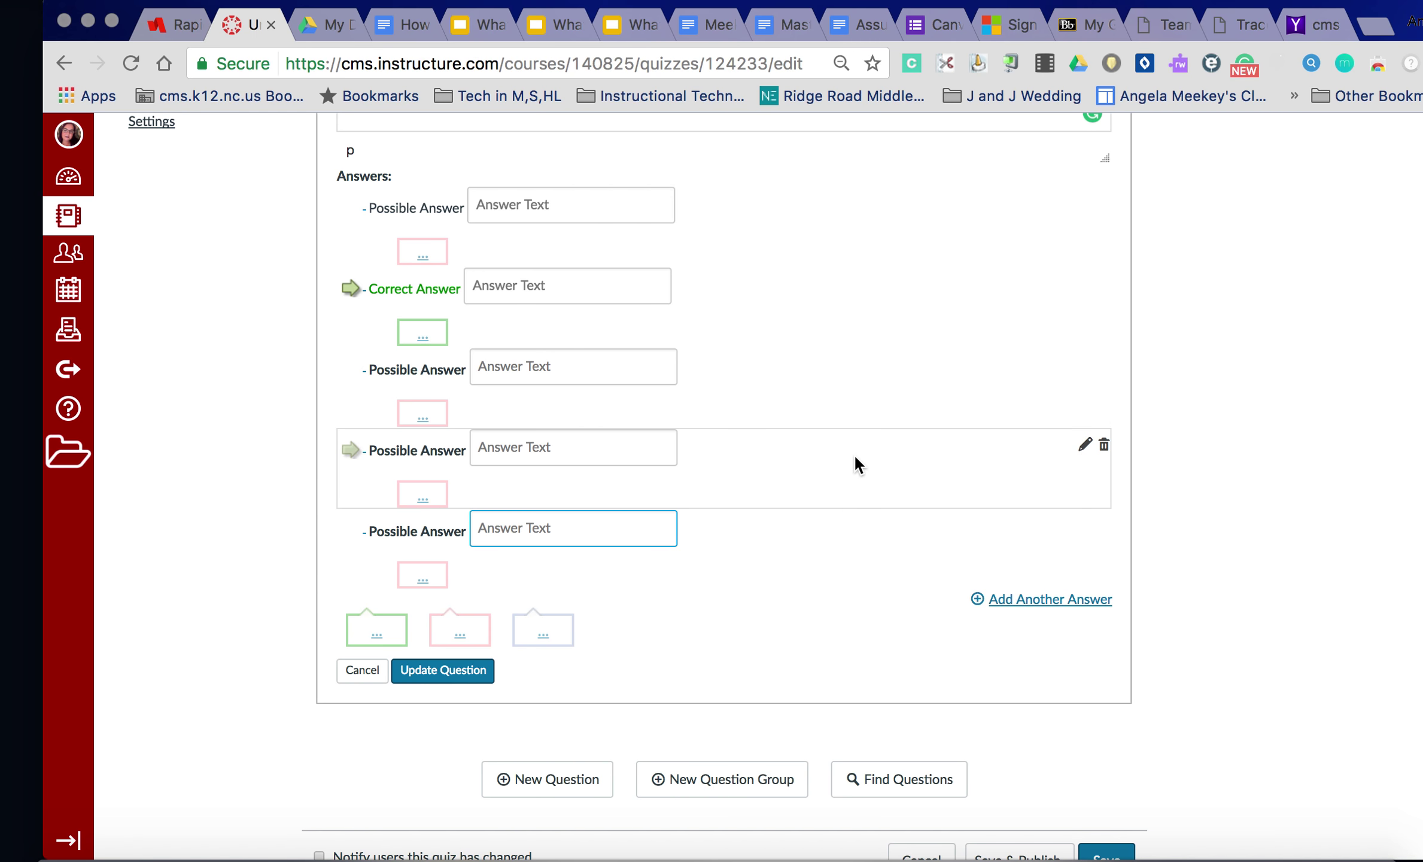
Change the question type to Matching.
scroll(866, 336, "up", 3)
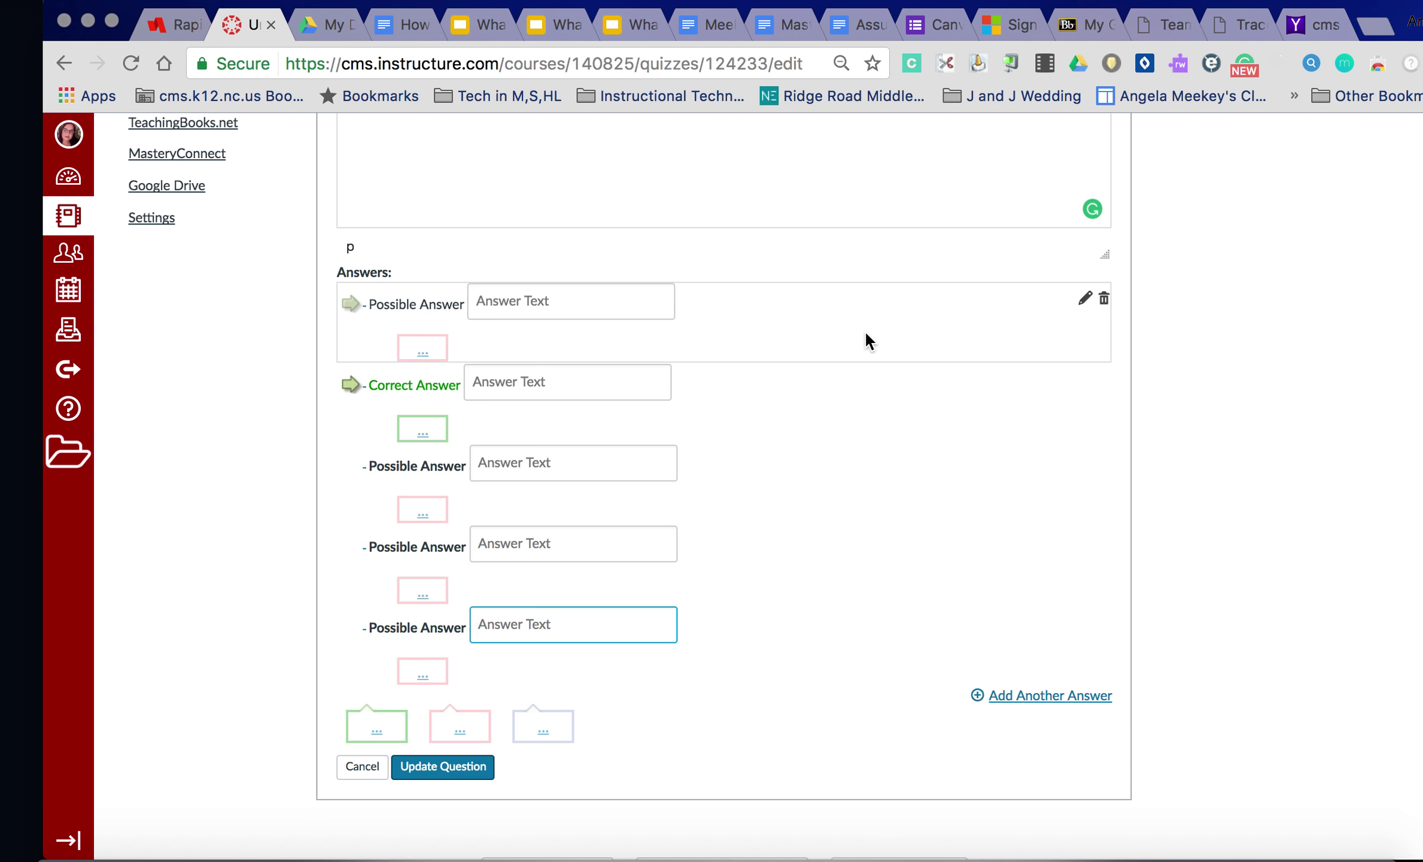
scroll(868, 339, "up", 2)
scroll(866, 334, "up", 10)
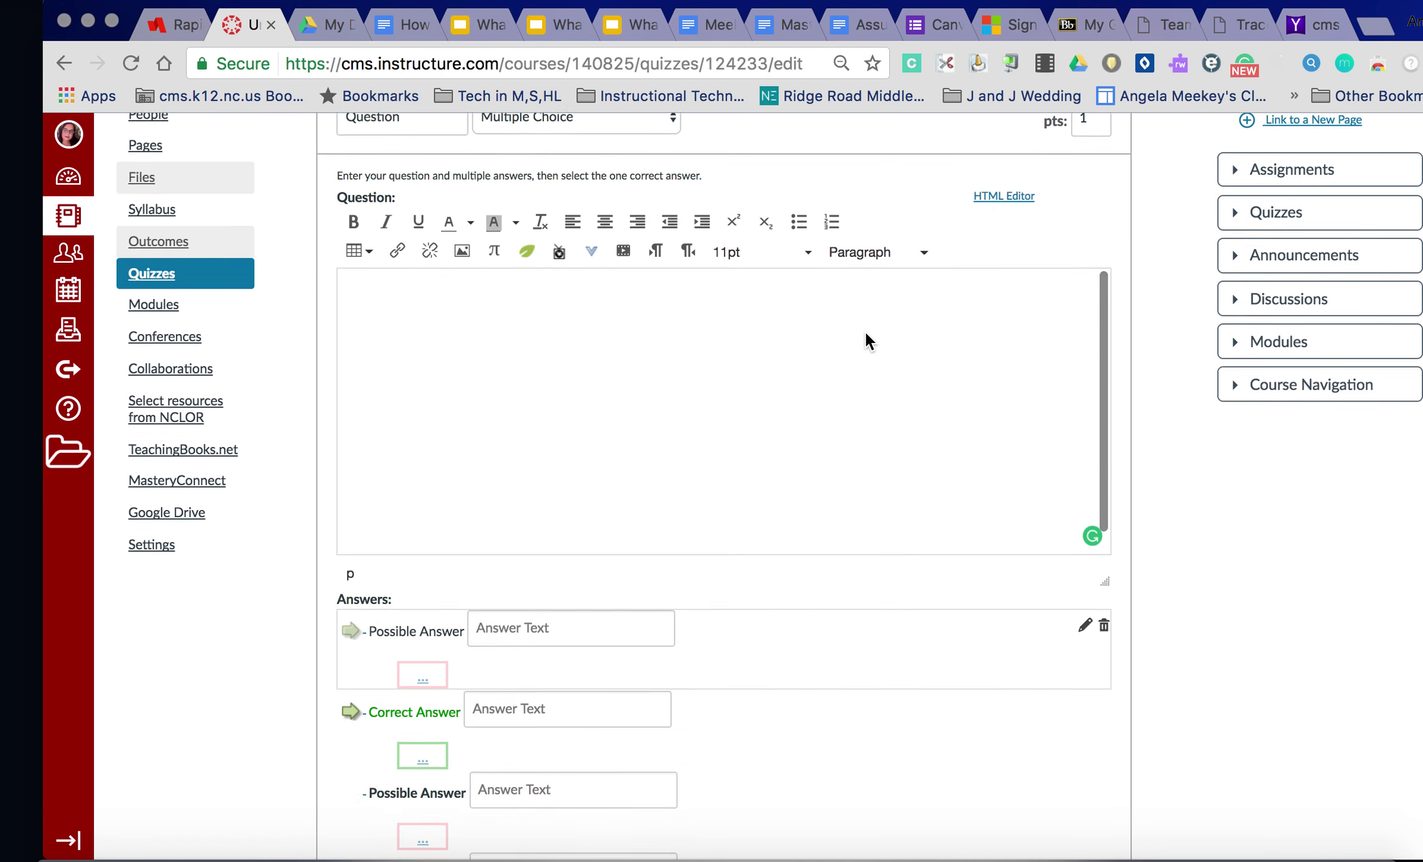
left_click(629, 258)
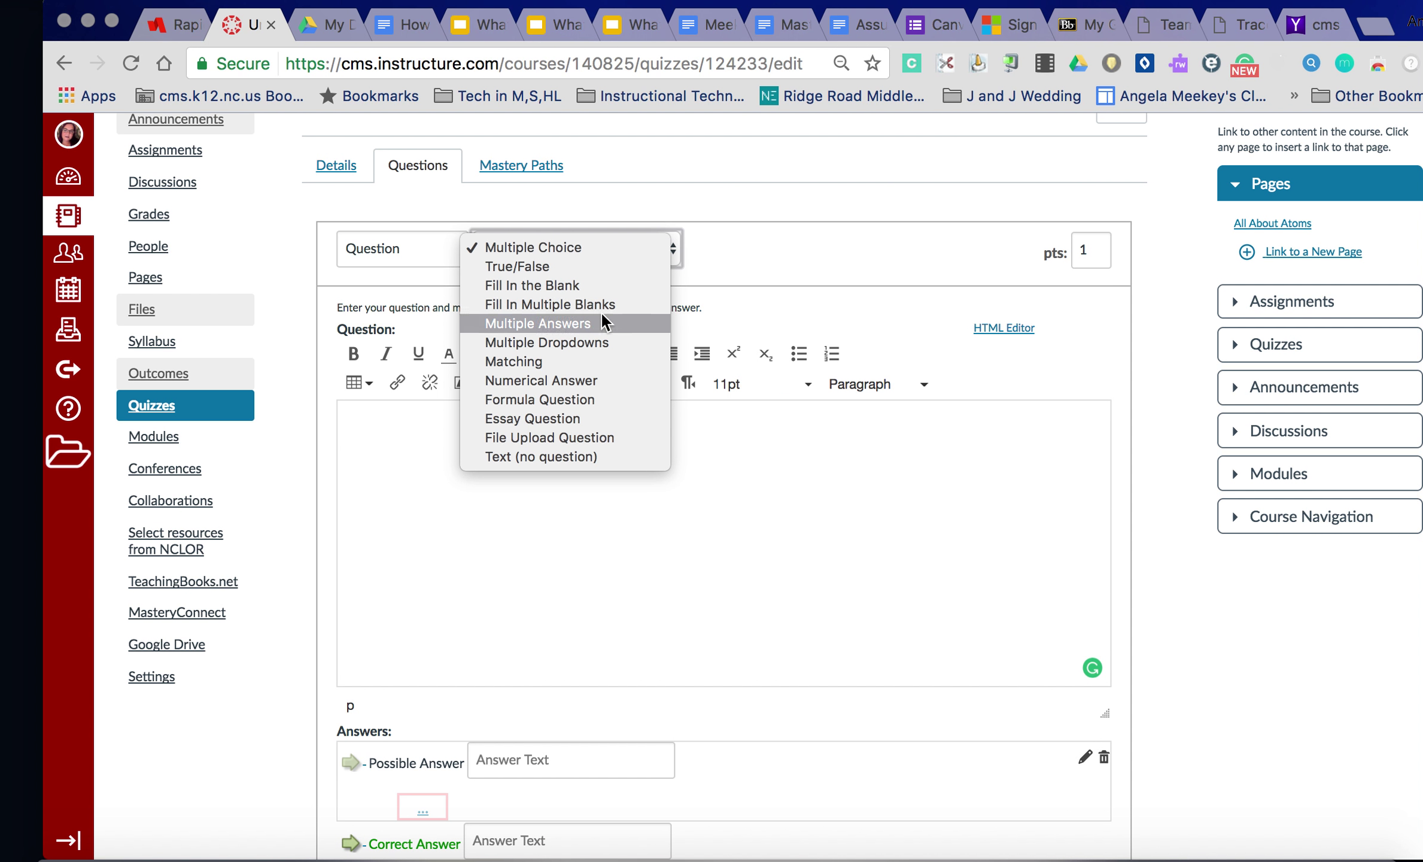
left_click(596, 355)
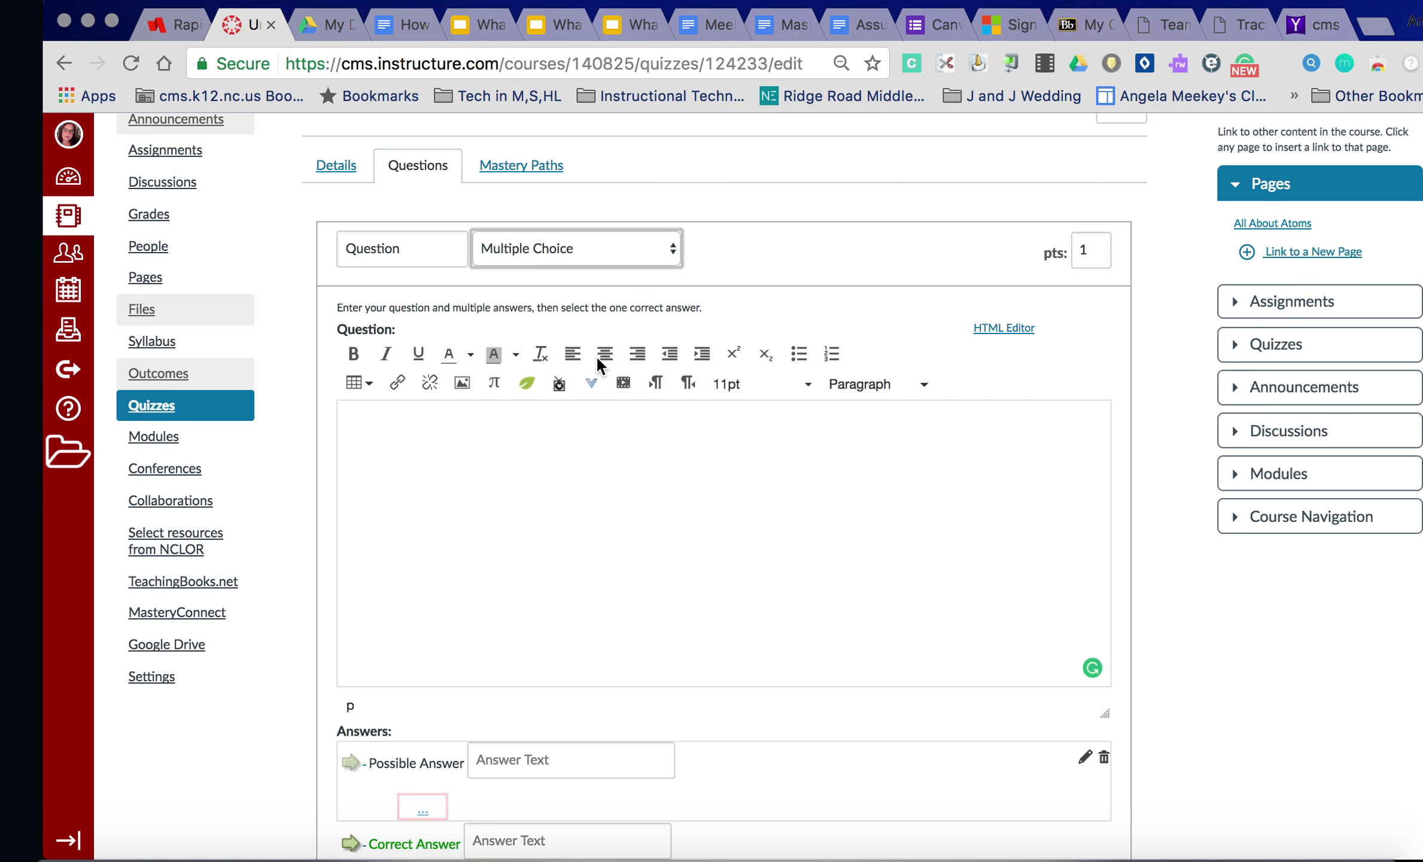
Fill in the first matching pair with "definition" on its left side and "vocab word" on its right side.
scroll(743, 463, "down", 3)
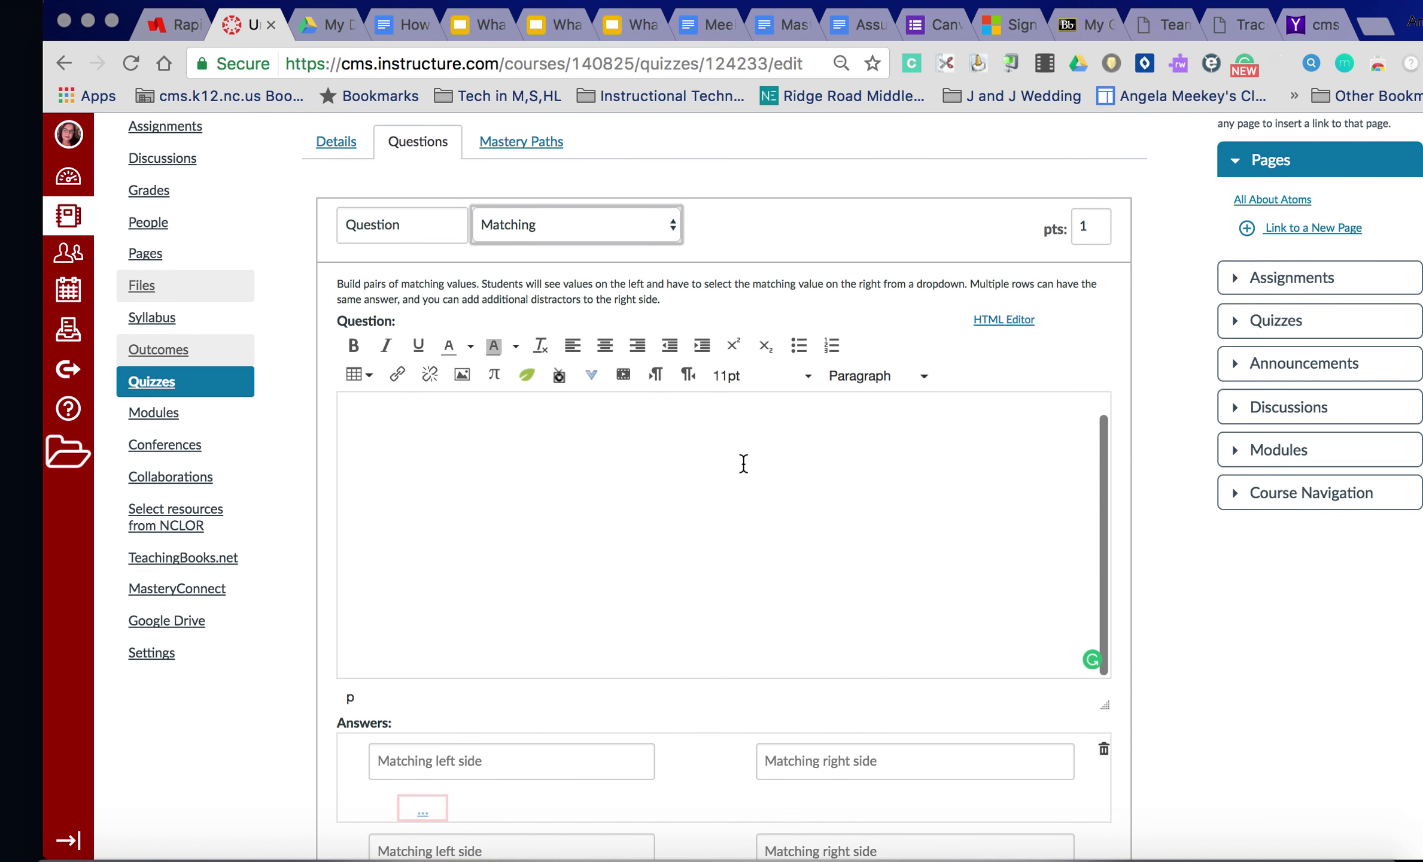
scroll(743, 463, "down", 3)
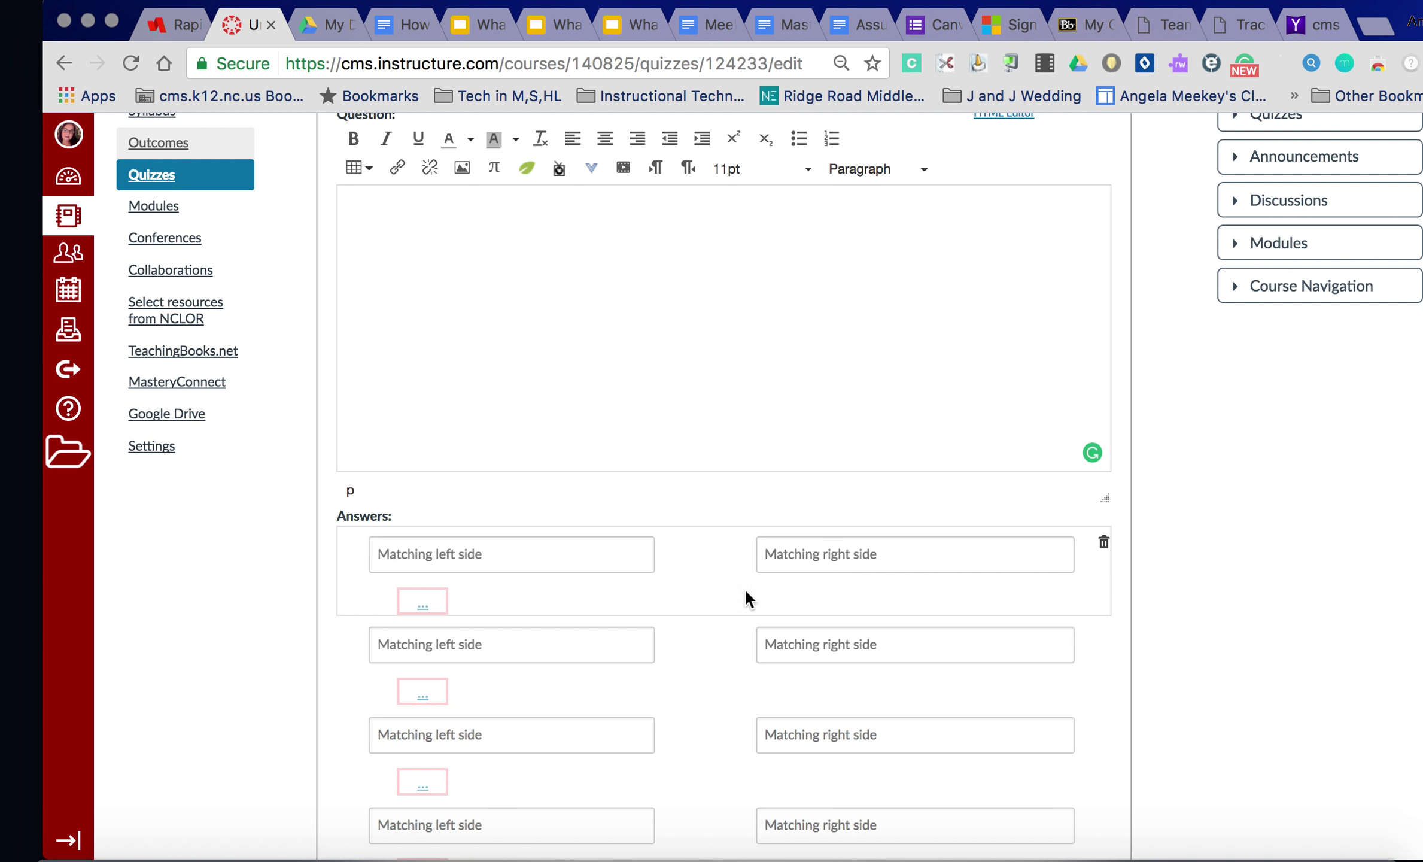
left_click(462, 555)
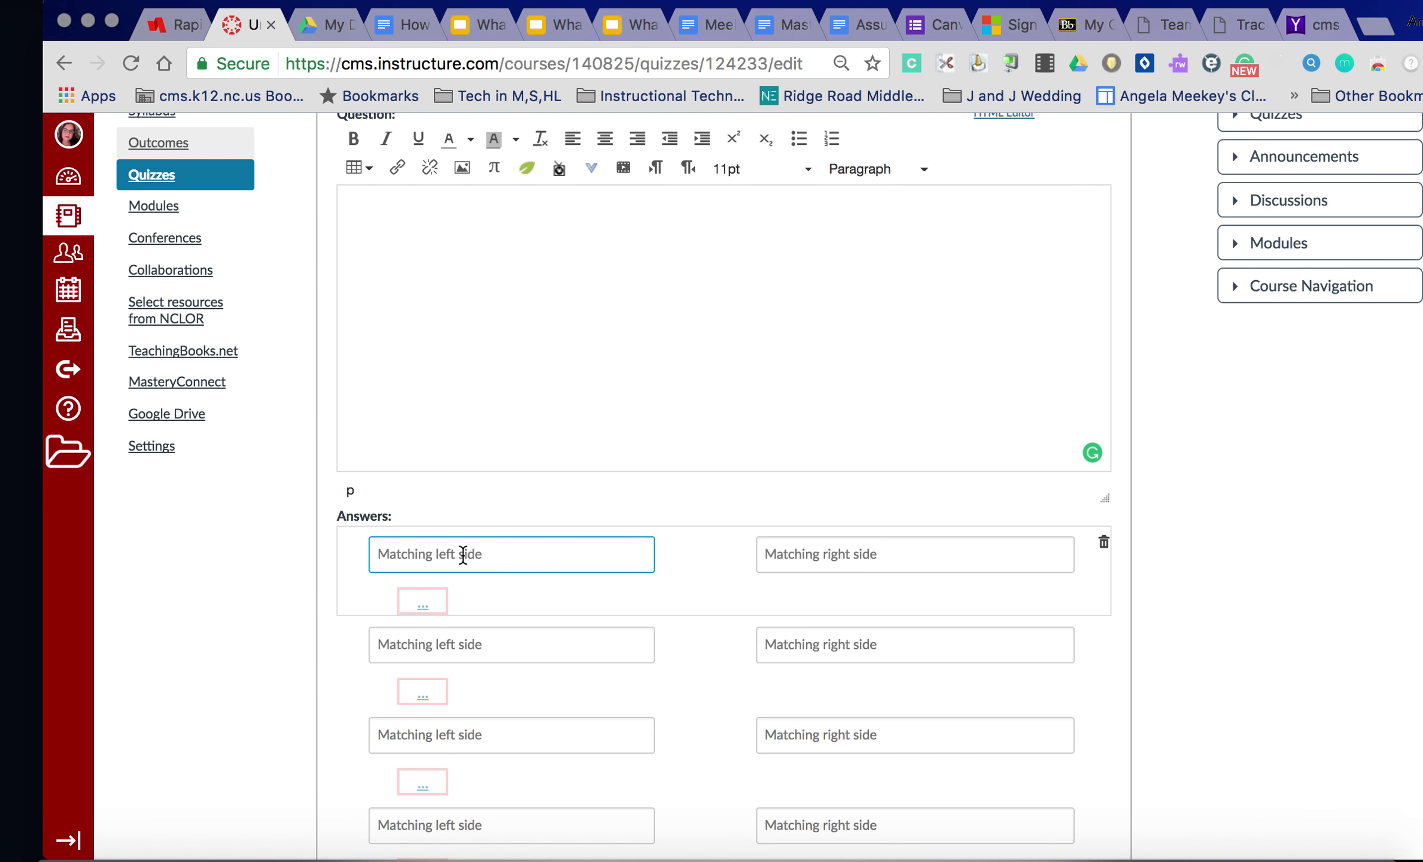
type("definition")
left_click(865, 548)
type("vocab")
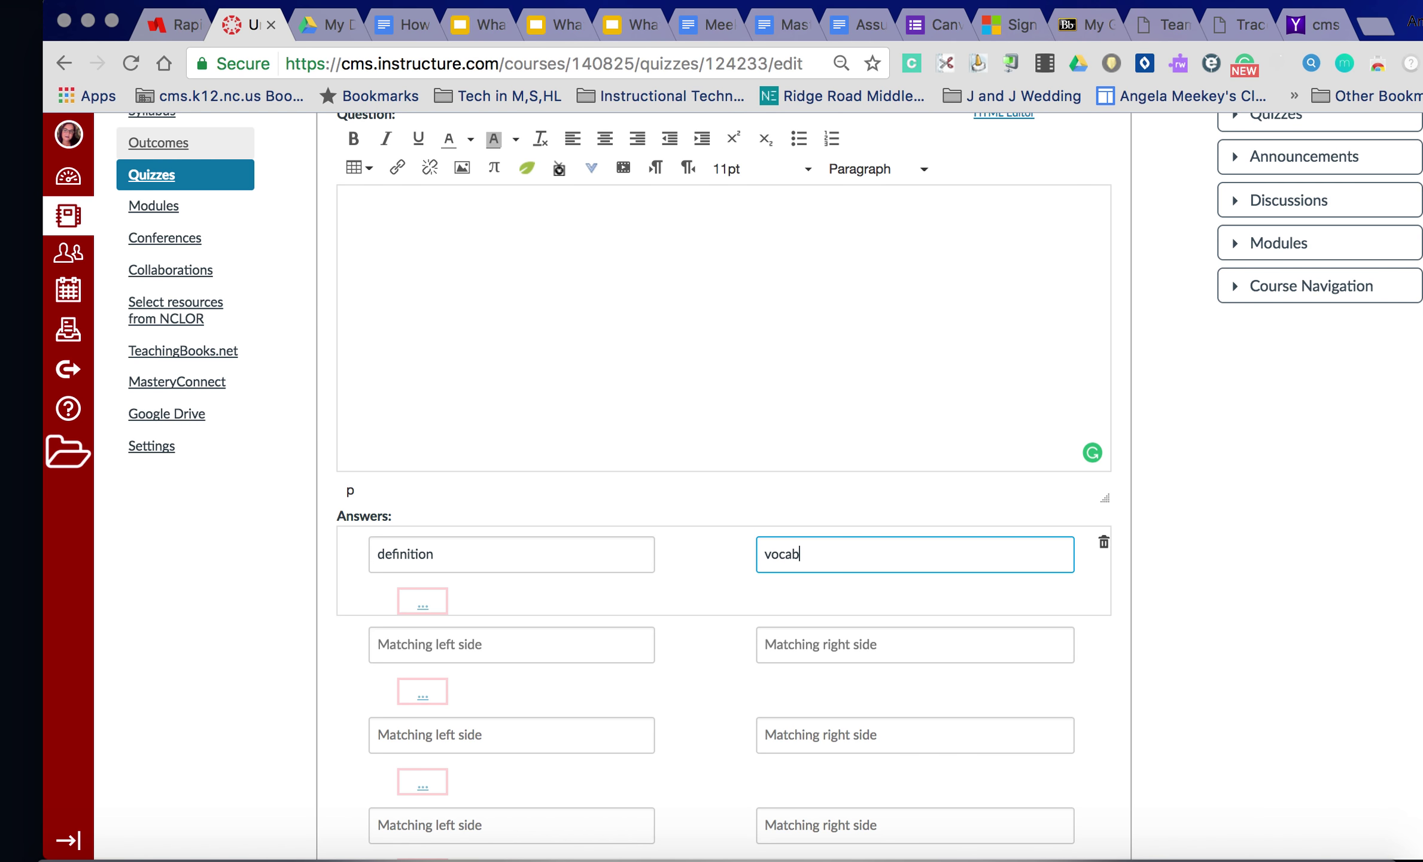
type(" word")
Look over the available question types, keep Matching, and save the question to the quiz.
scroll(1244, 622, "up", 5)
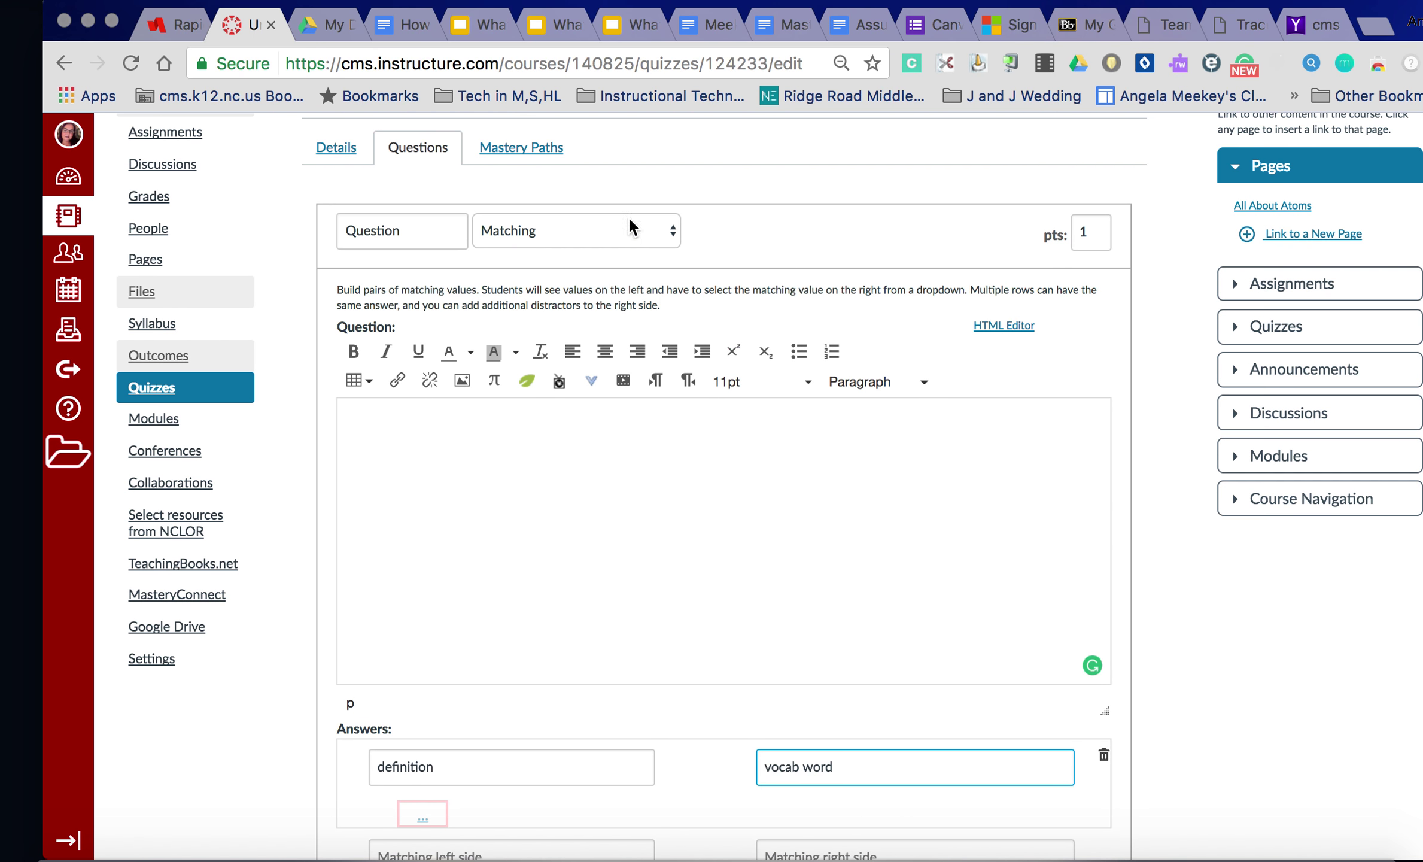
left_click(522, 229)
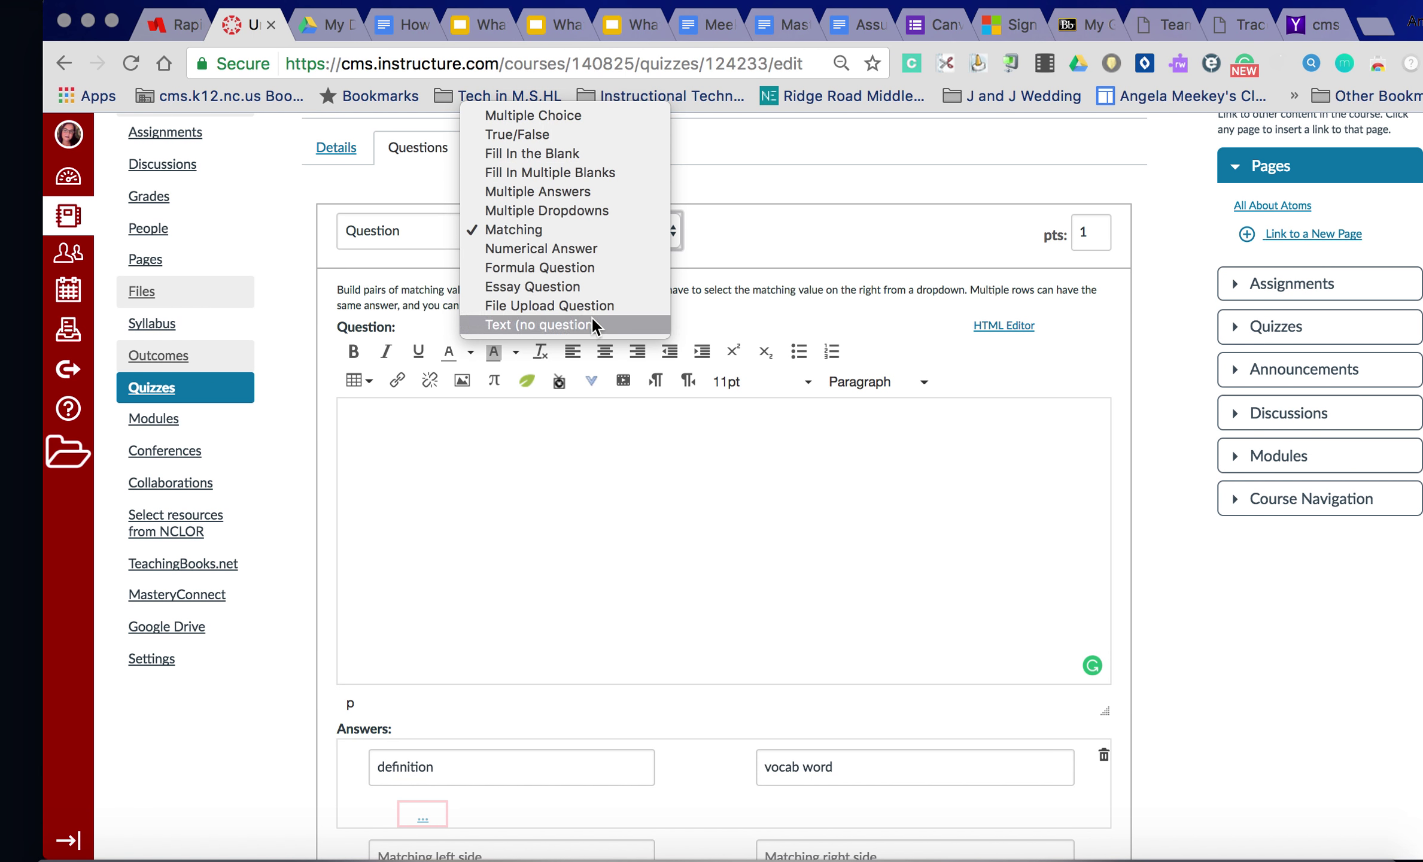
left_click(644, 508)
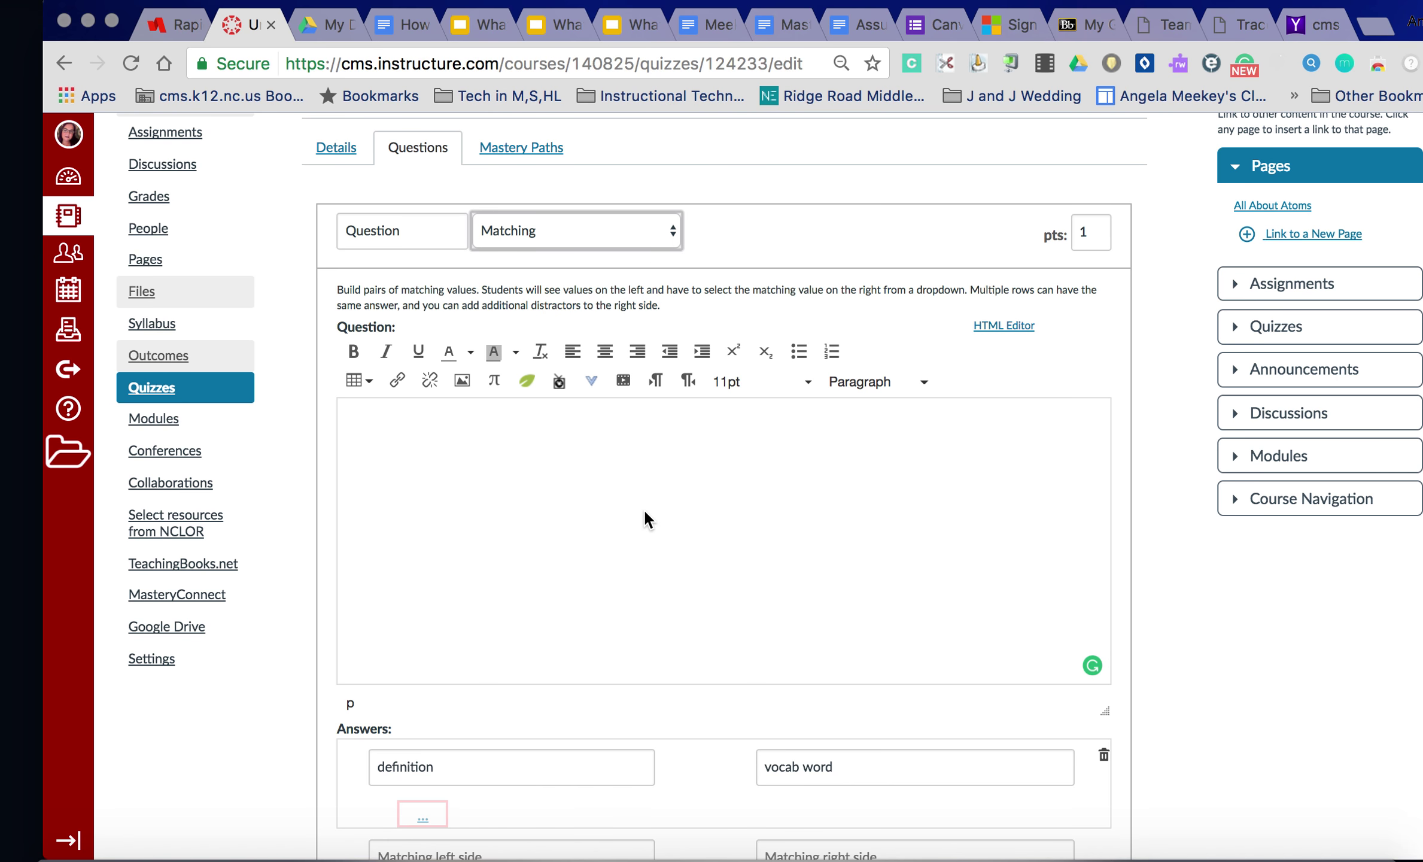
scroll(761, 526, "down", 10)
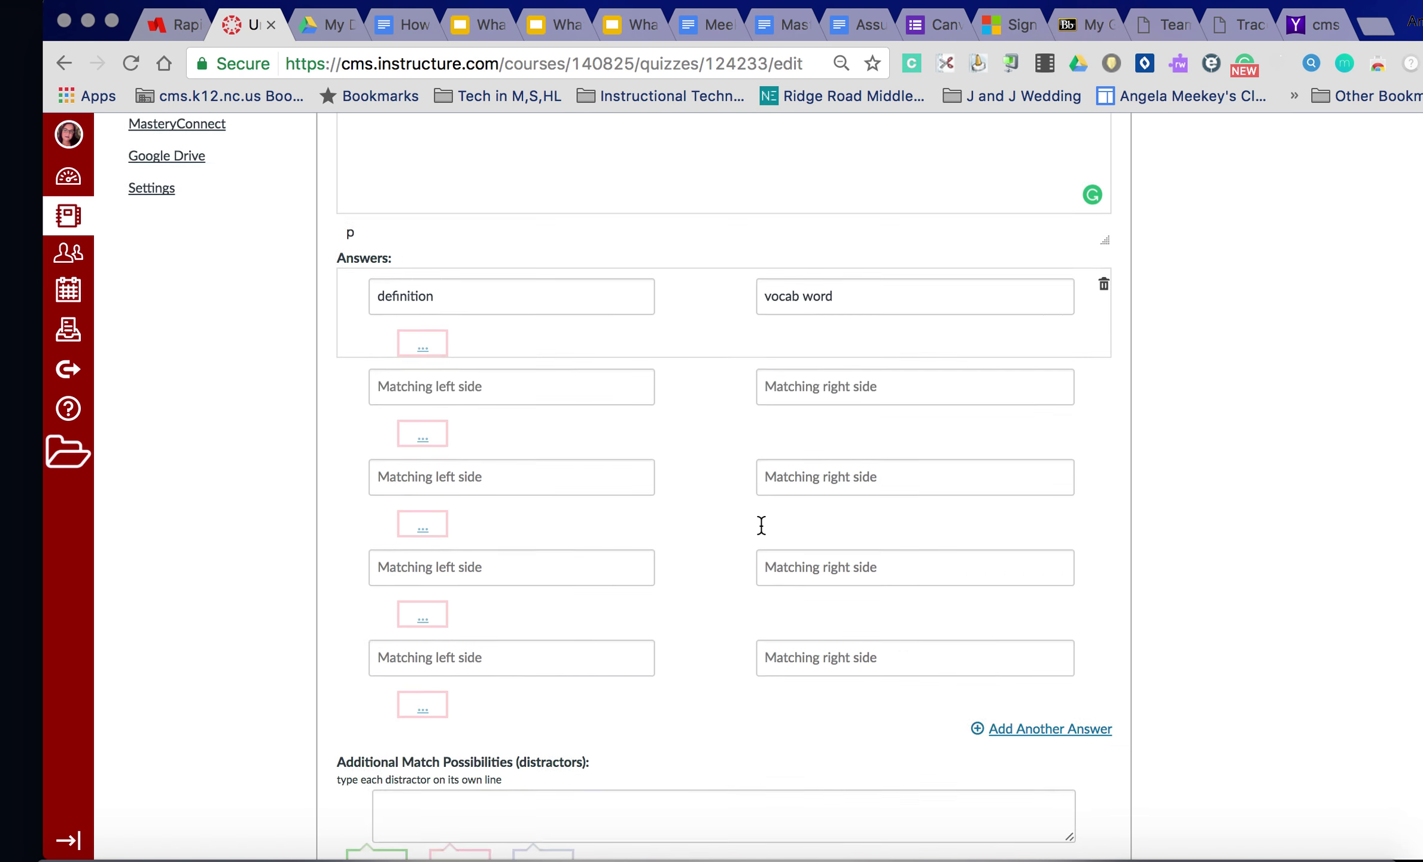
scroll(761, 522, "down", 3)
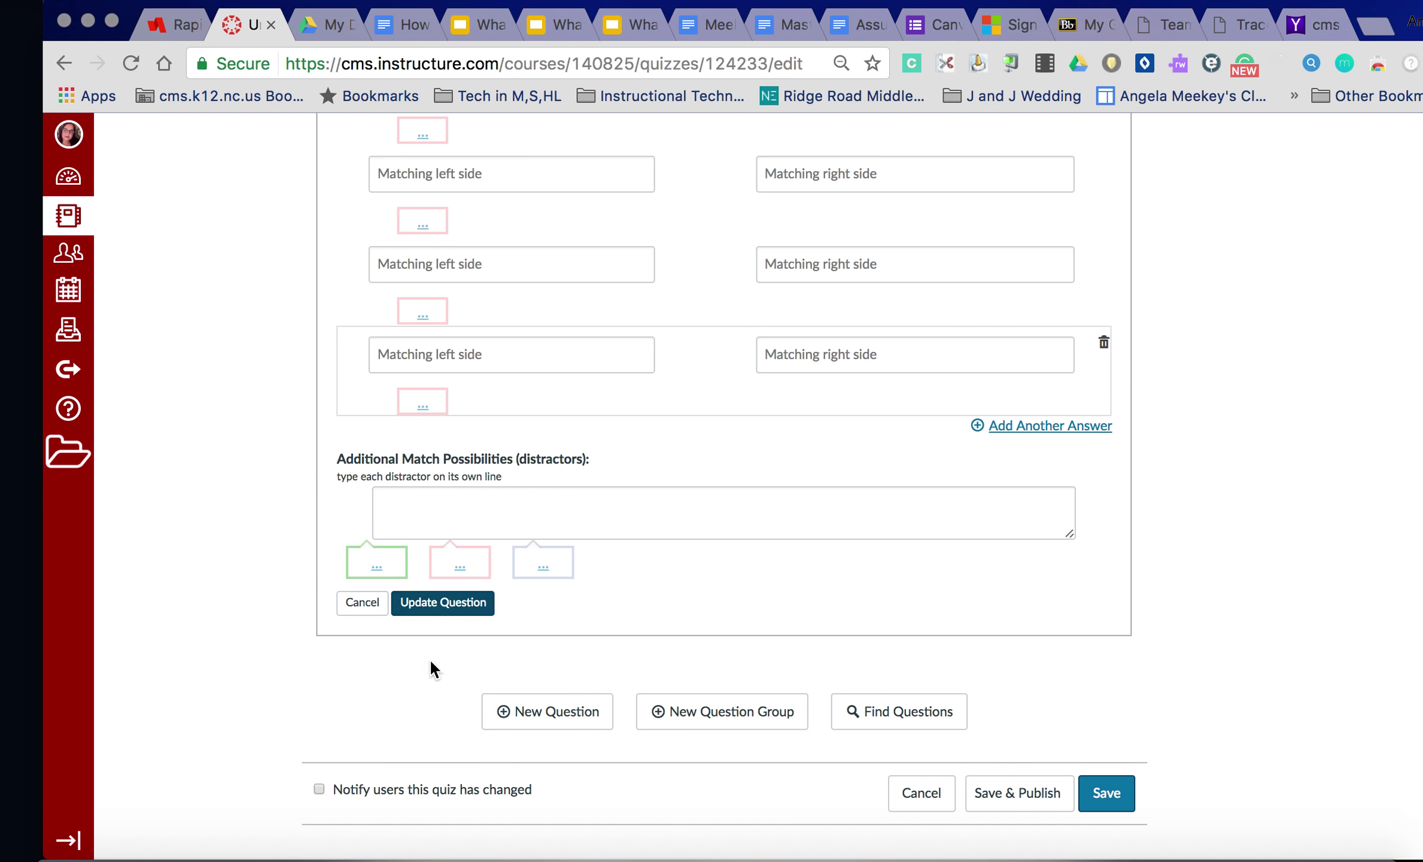
left_click(455, 598)
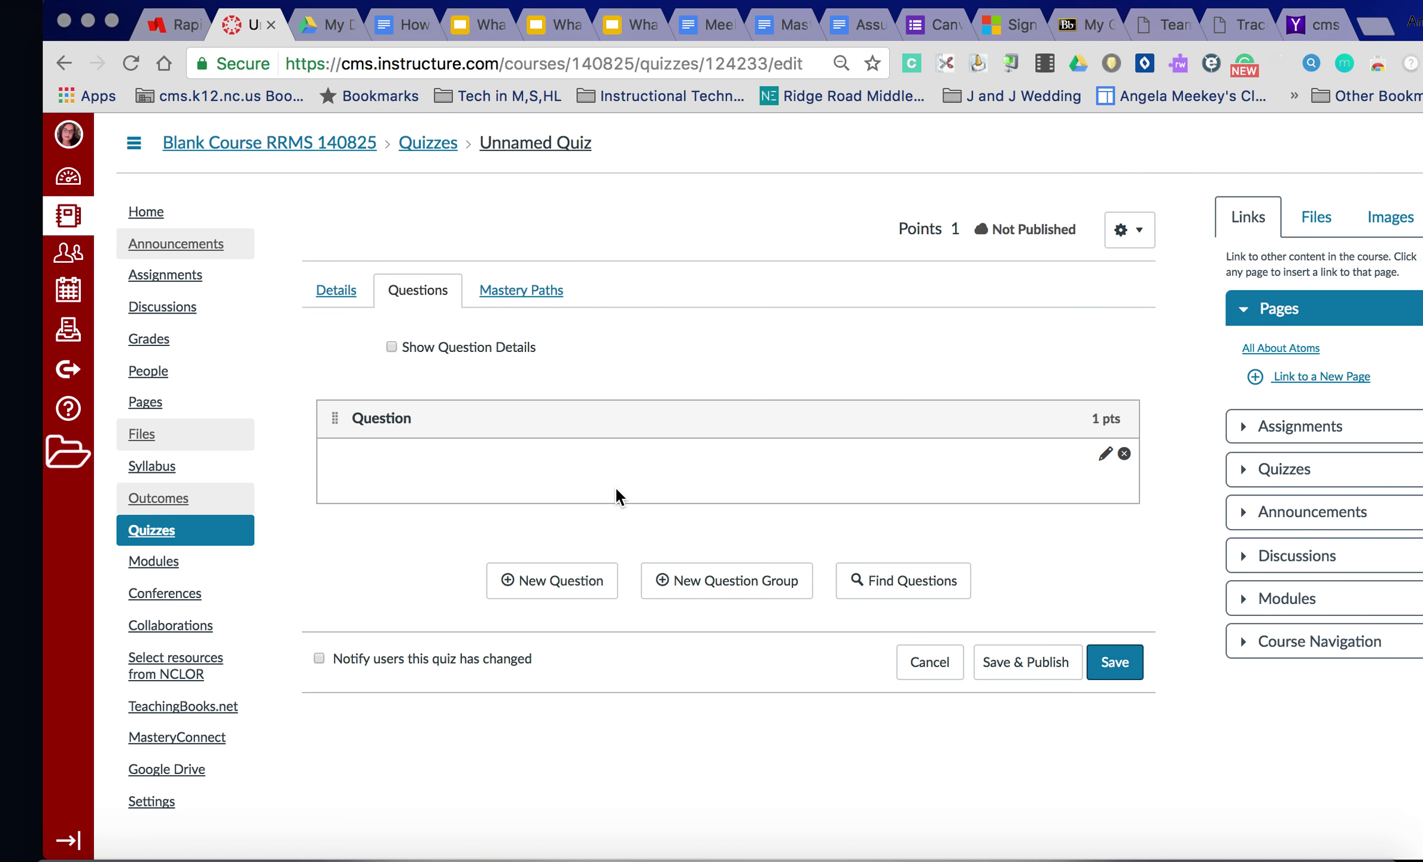
Edit the matching question to be worth 8 points and update it.
left_click(1106, 456)
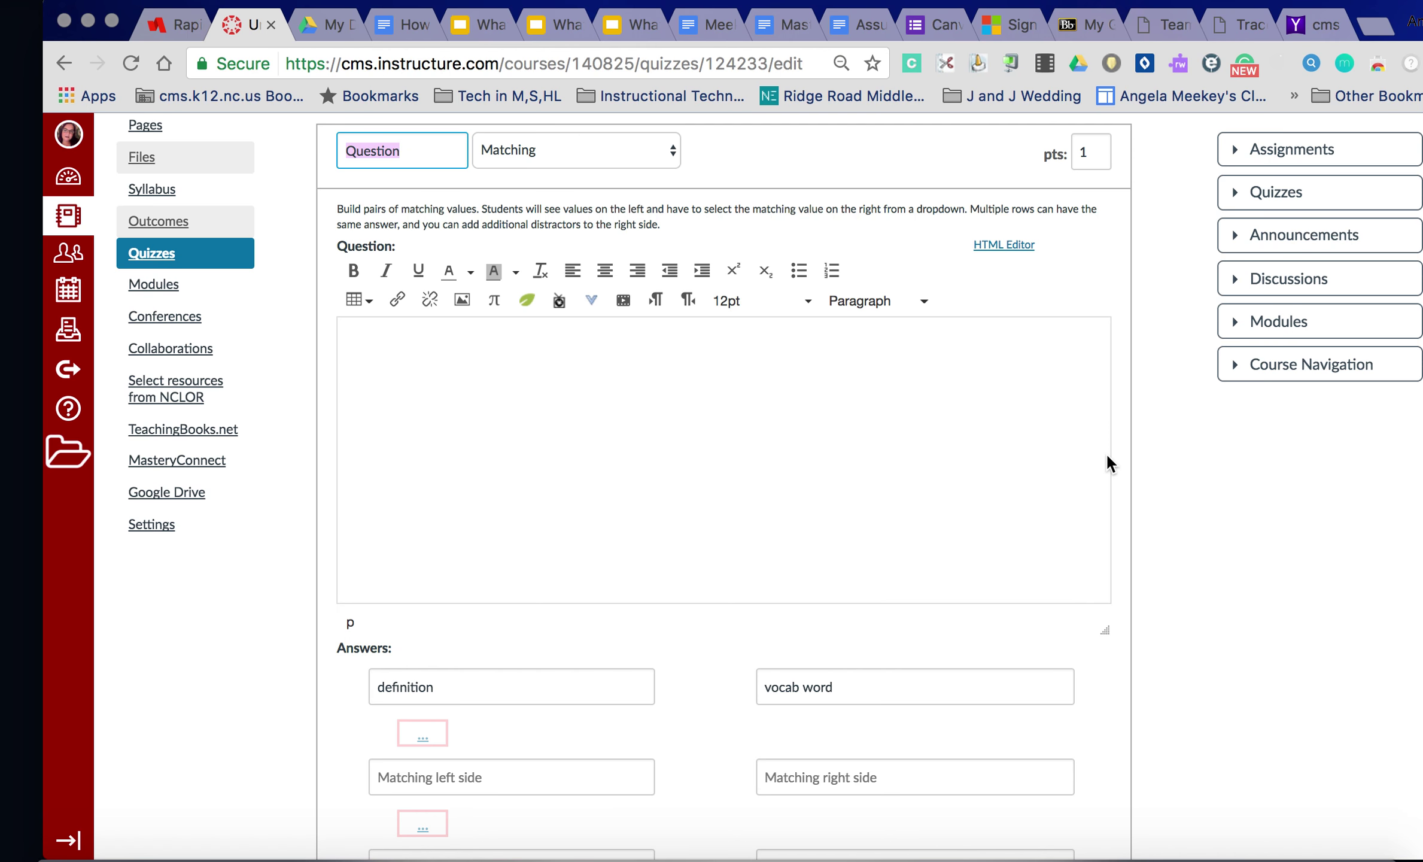
left_click(1086, 154)
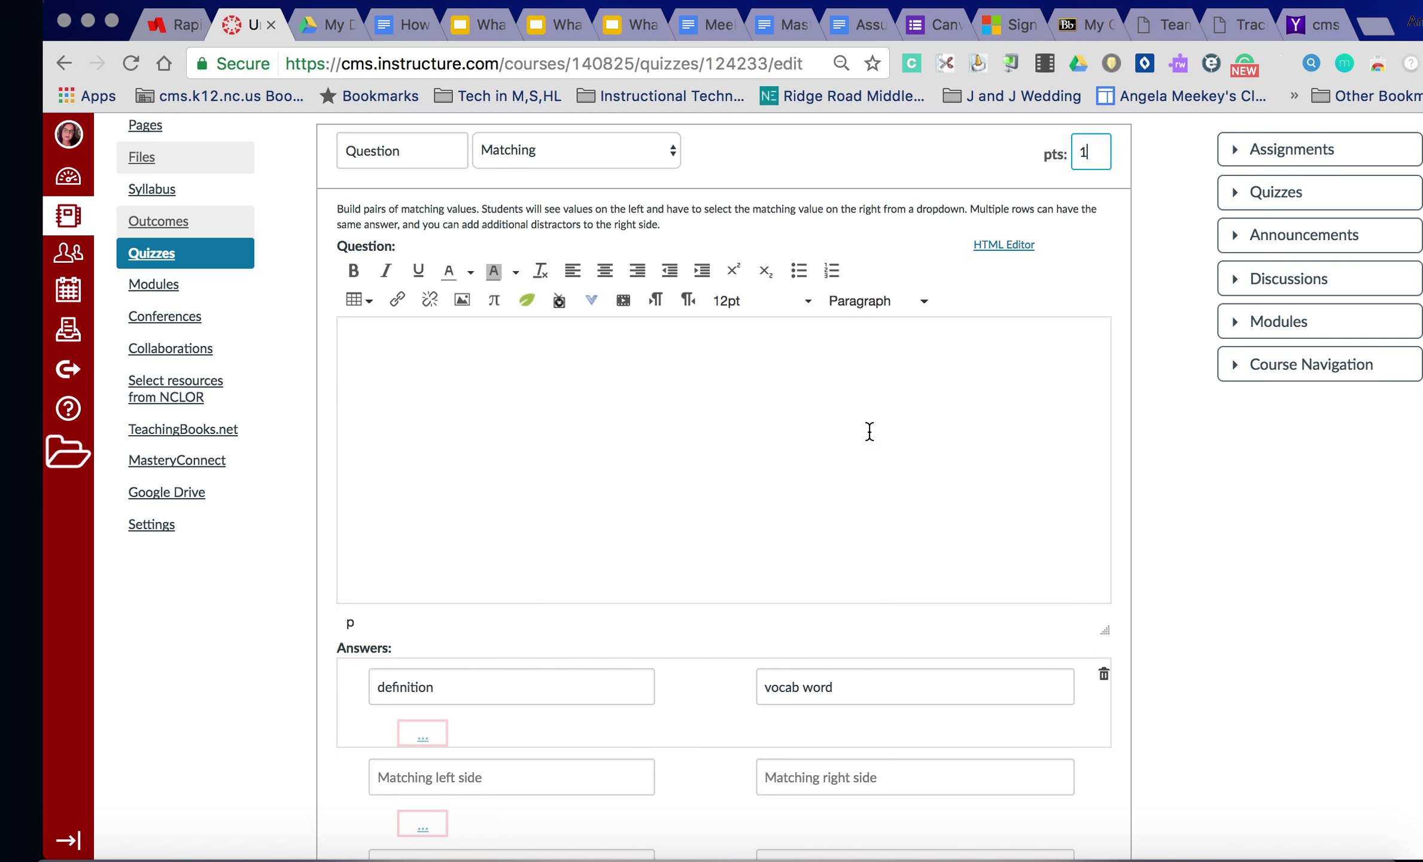
key("BackSpace")
type("8")
left_click(1198, 417)
scroll(1023, 505, "down", 10)
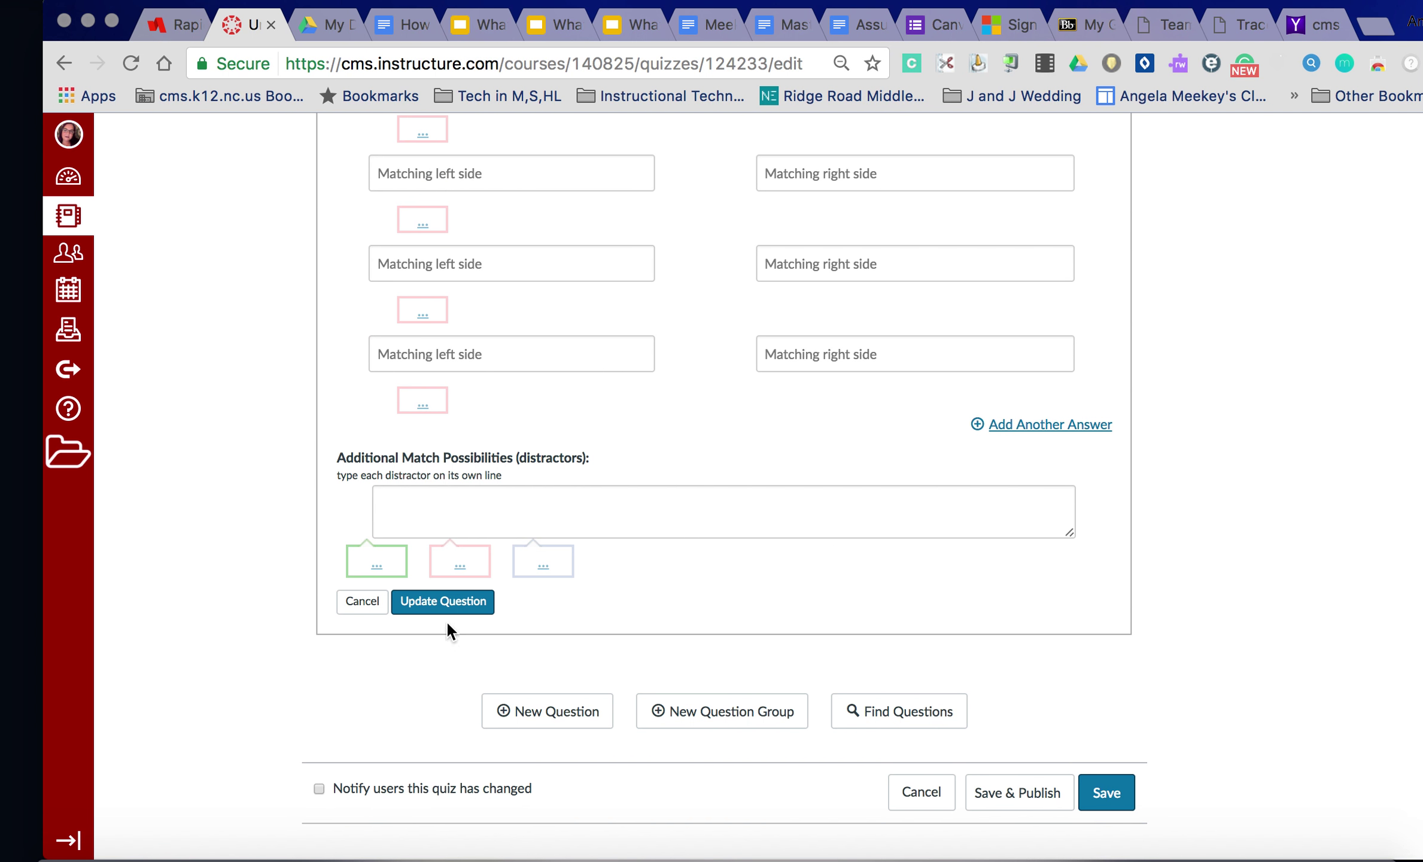
left_click(432, 609)
mouse_move(937, 455)
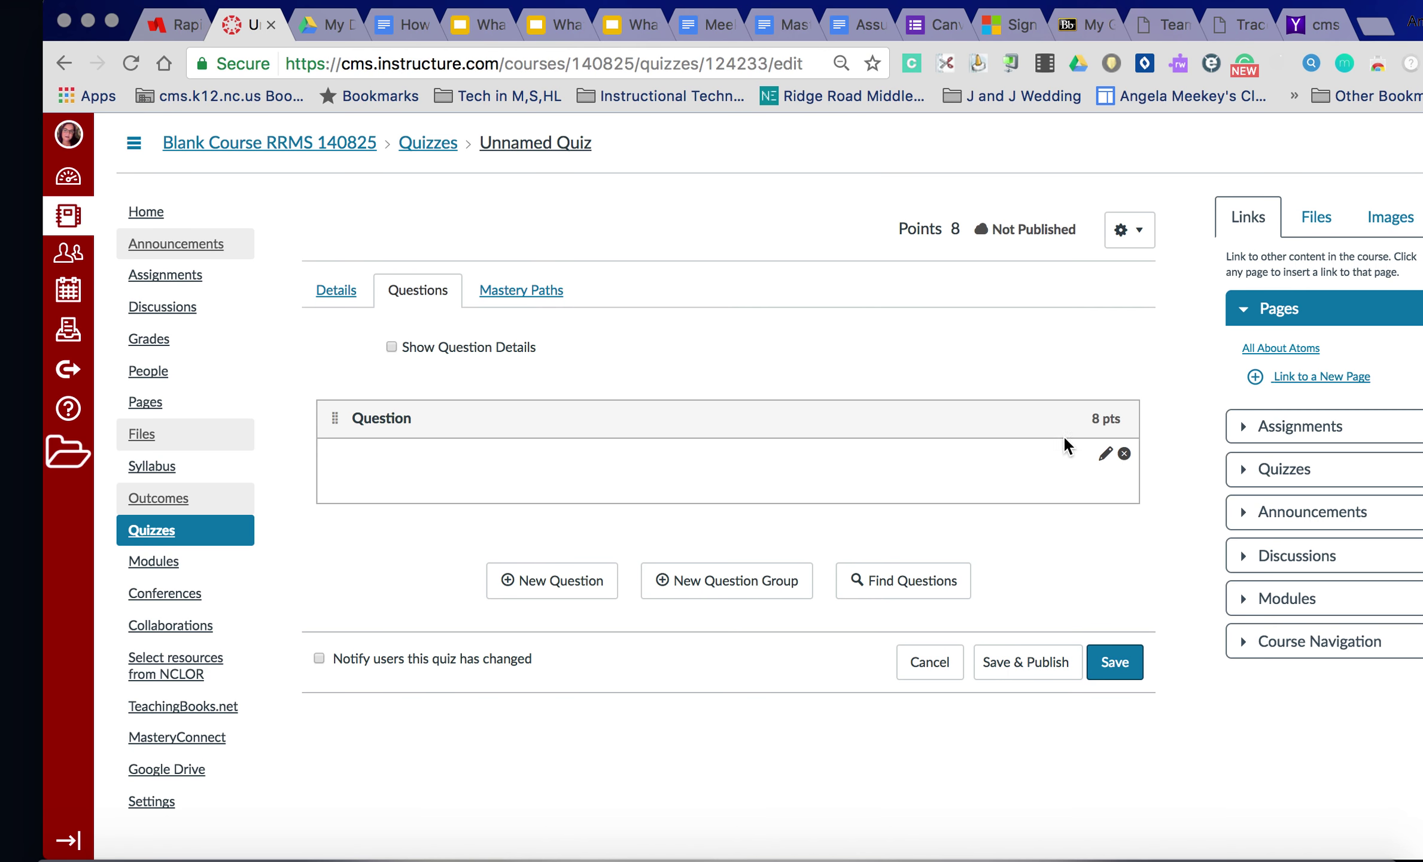